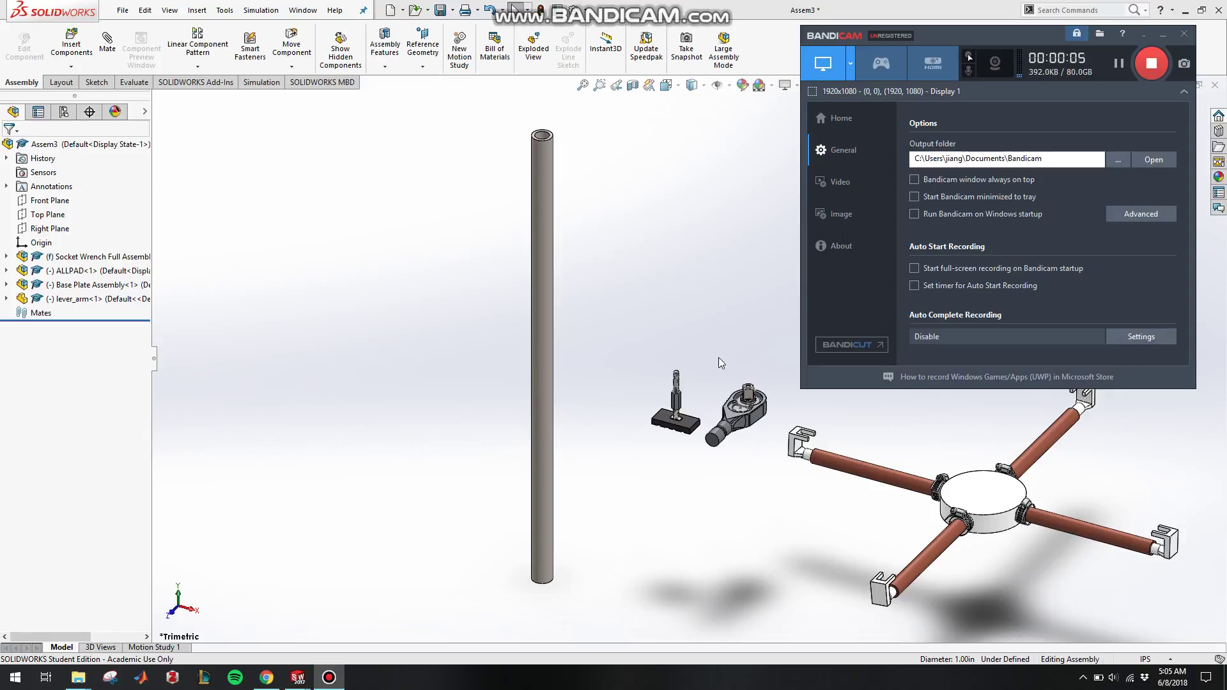
# Move the base plate assembly and the ALLPAD assembly away from the socket wrench to give it free space around it
pyautogui.click(681, 304)
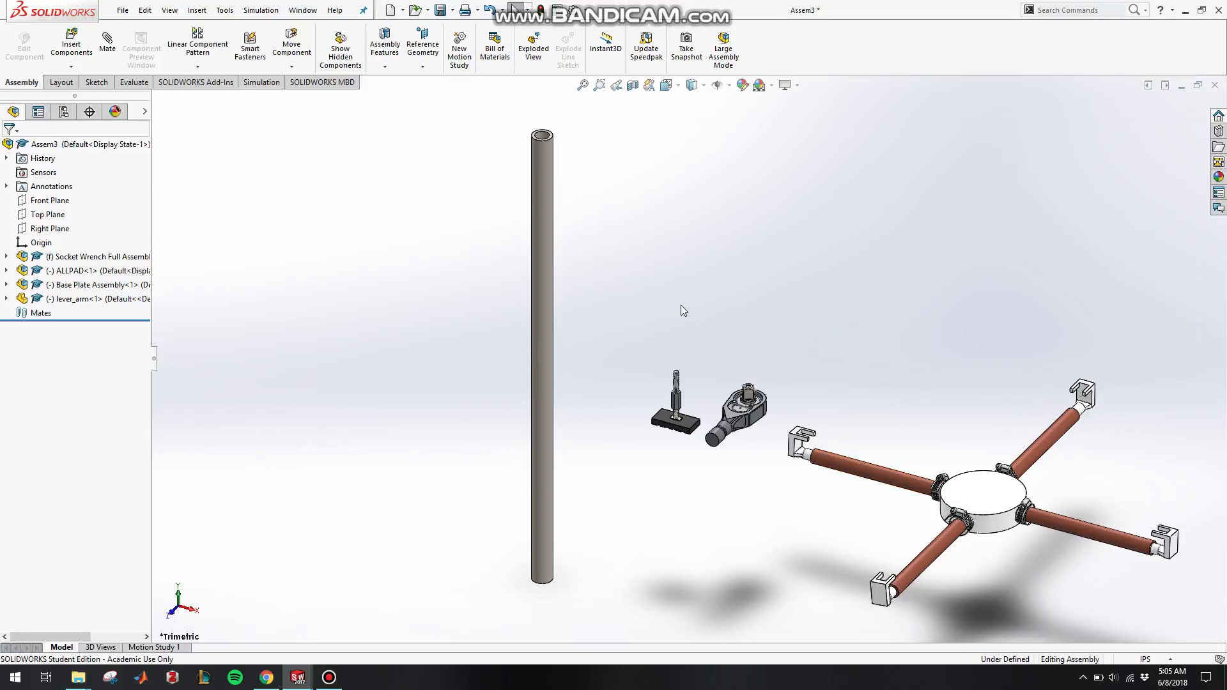
pyautogui.moveTo(948, 402); pyautogui.dragTo(842, 346, button='middle')
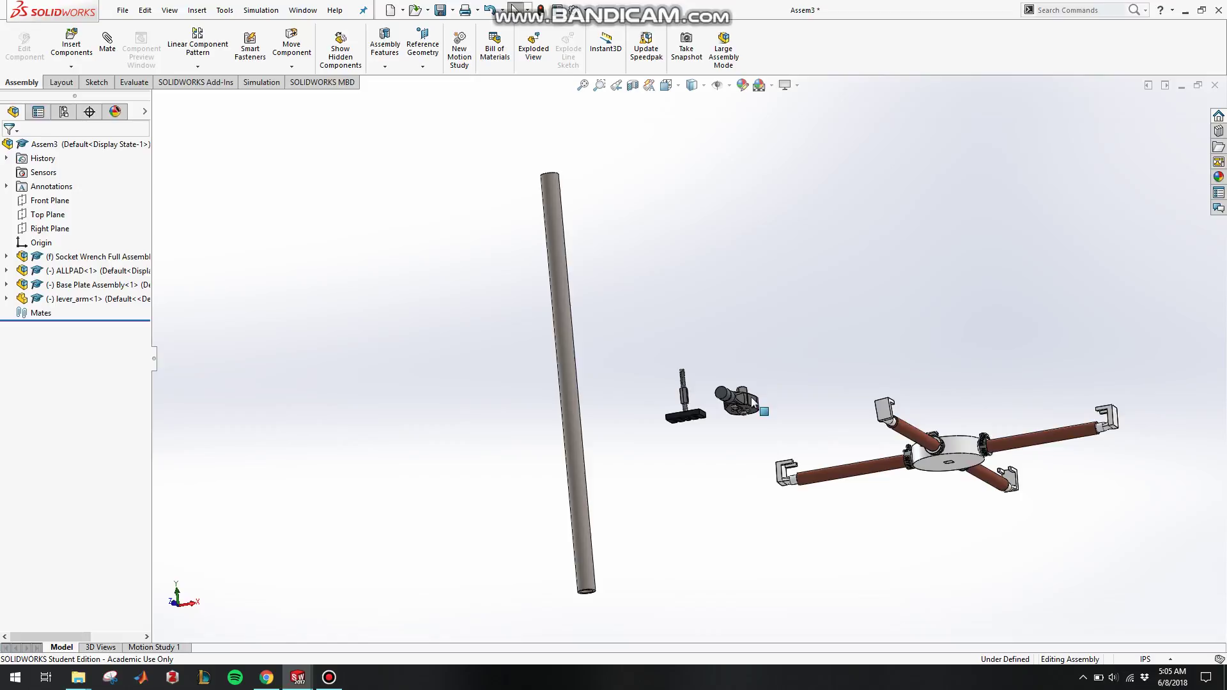
pyautogui.scroll(-10, 761, 381)
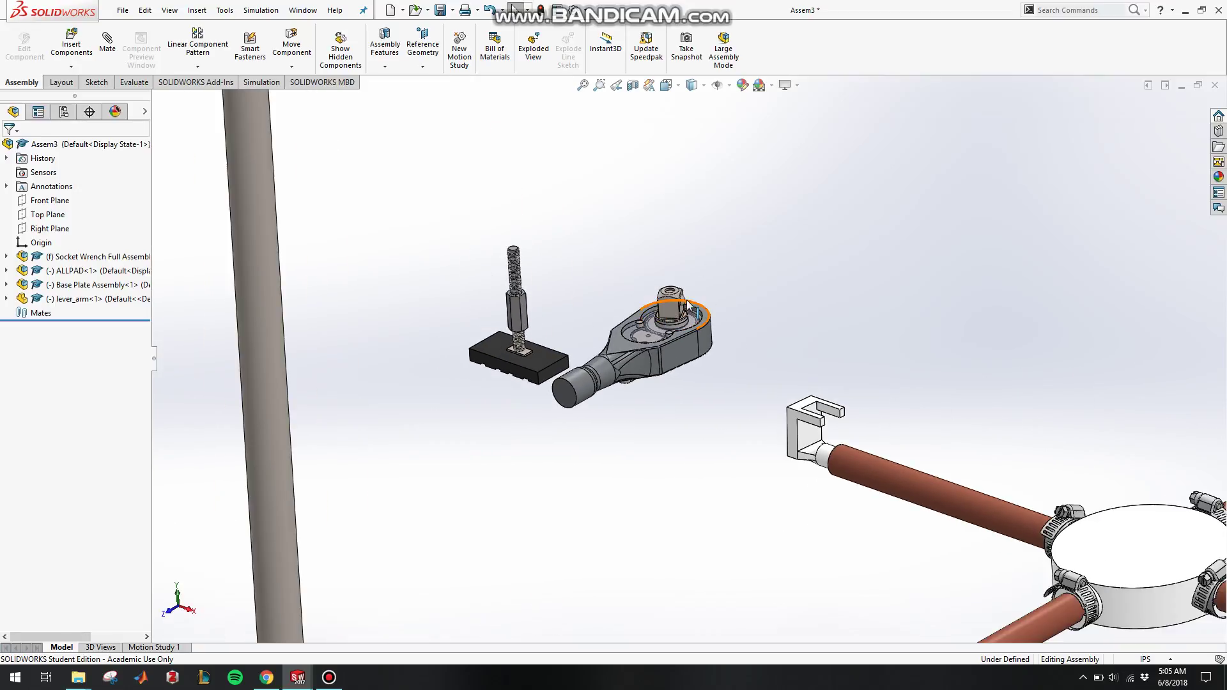
pyautogui.scroll(-10, 688, 307)
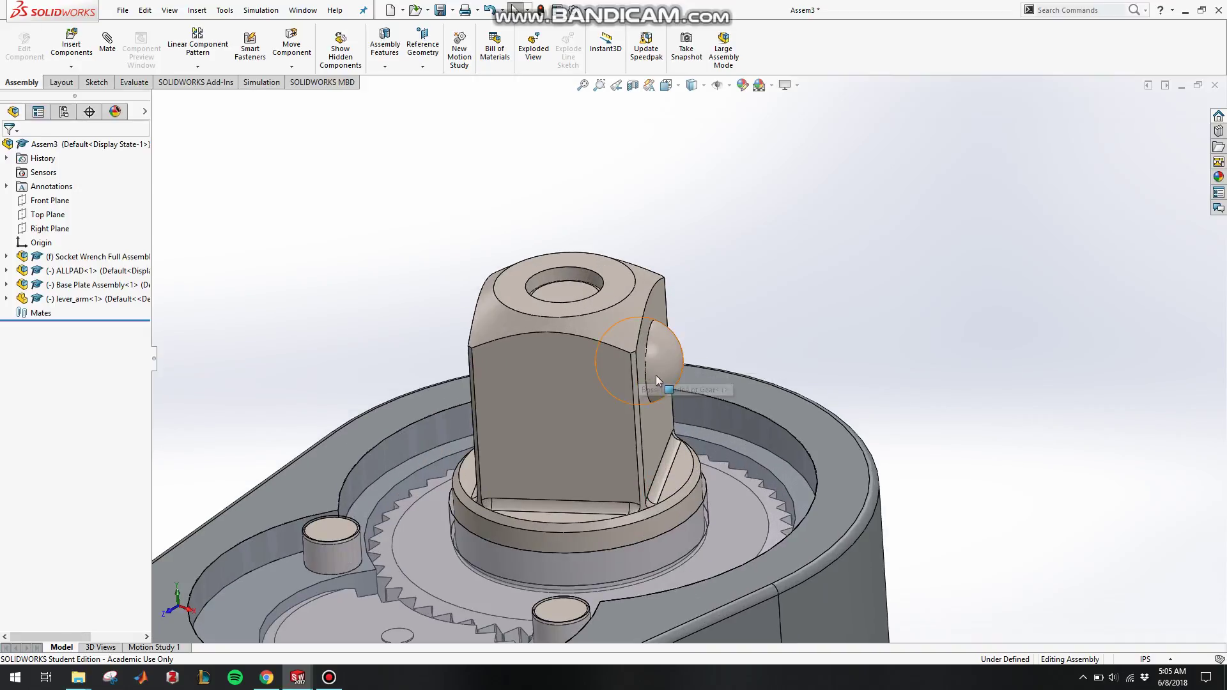
pyautogui.moveTo(734, 375); pyautogui.dragTo(834, 397, button='middle')
pyautogui.scroll(8, 836, 397)
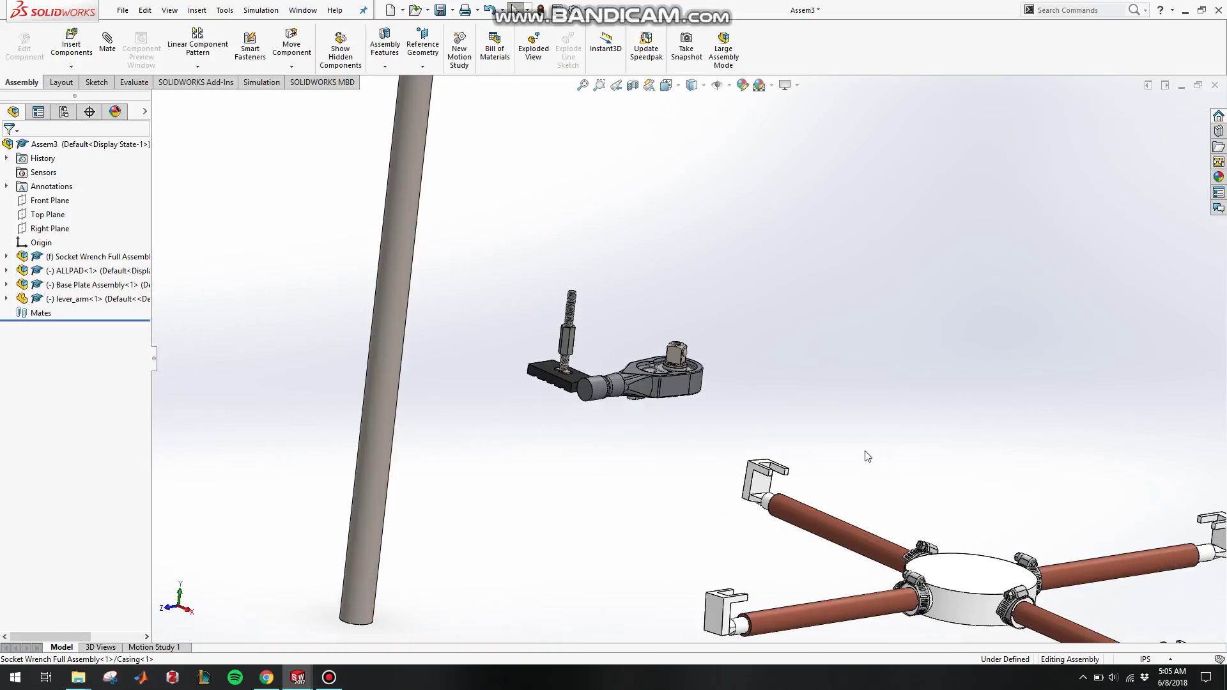
pyautogui.moveTo(978, 582); pyautogui.dragTo(964, 267)
pyautogui.moveTo(569, 332); pyautogui.dragTo(538, 164)
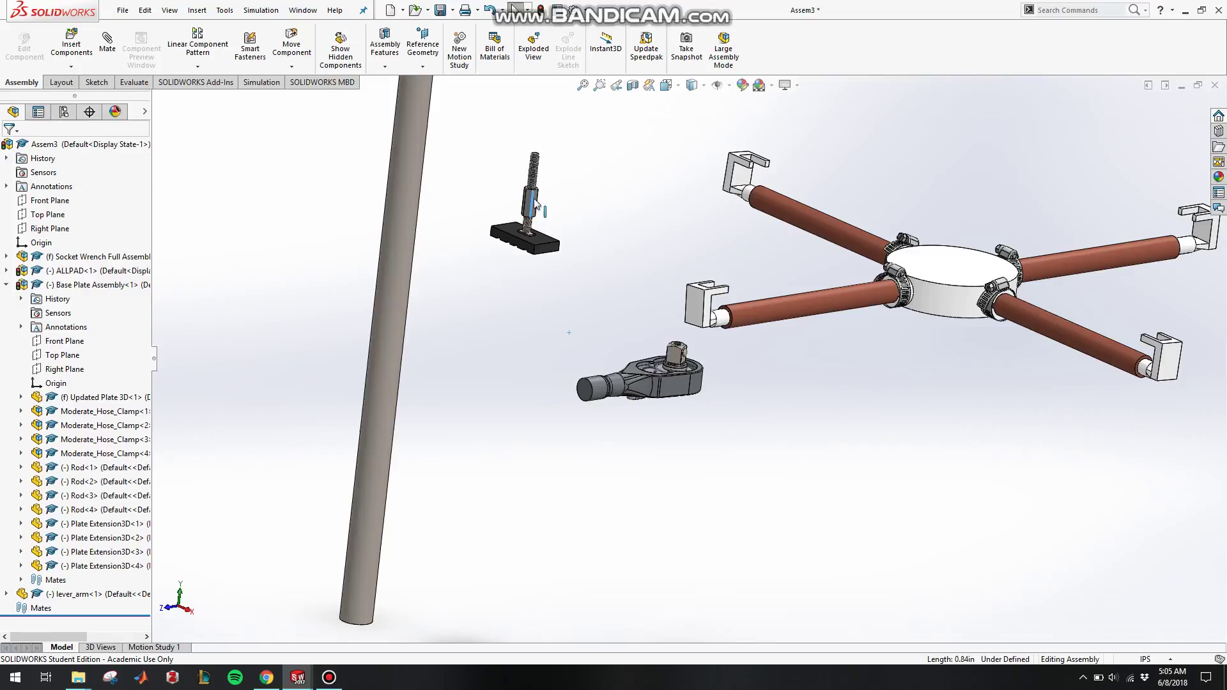
pyautogui.moveTo(535, 204); pyautogui.dragTo(296, 204)
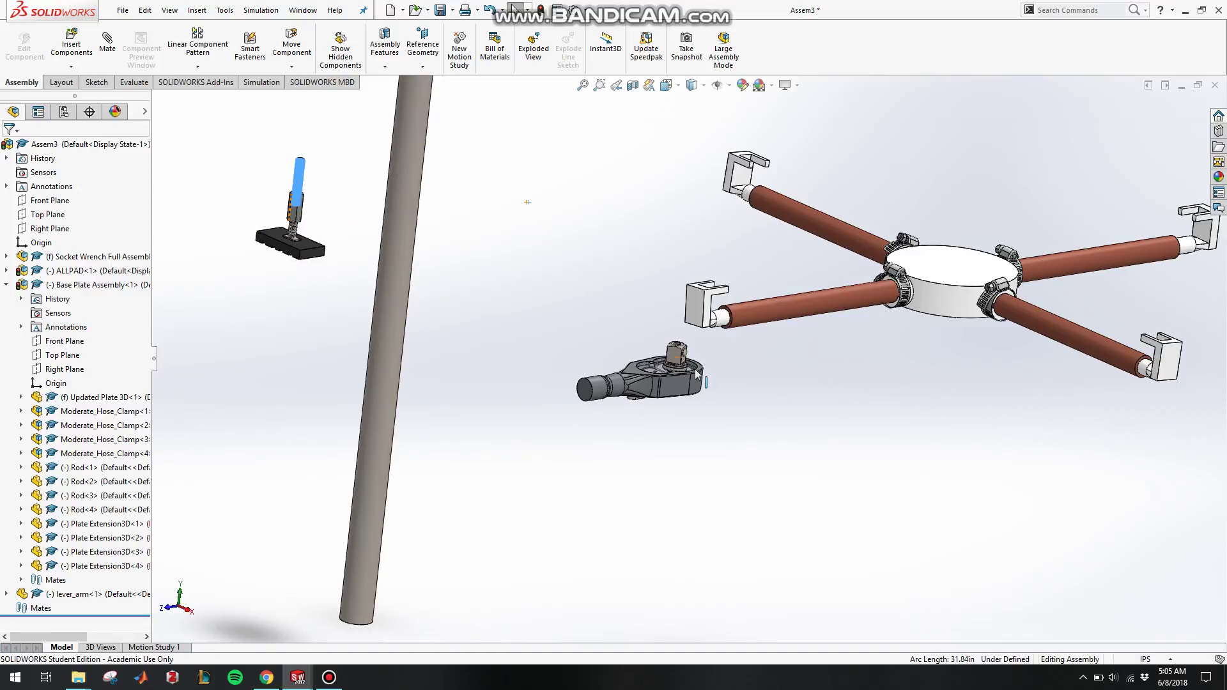
# Start a concentric mate using the circular edge around the ball on the socket wrench's square drive
pyautogui.click(701, 378)
pyautogui.scroll(-5, 675, 378)
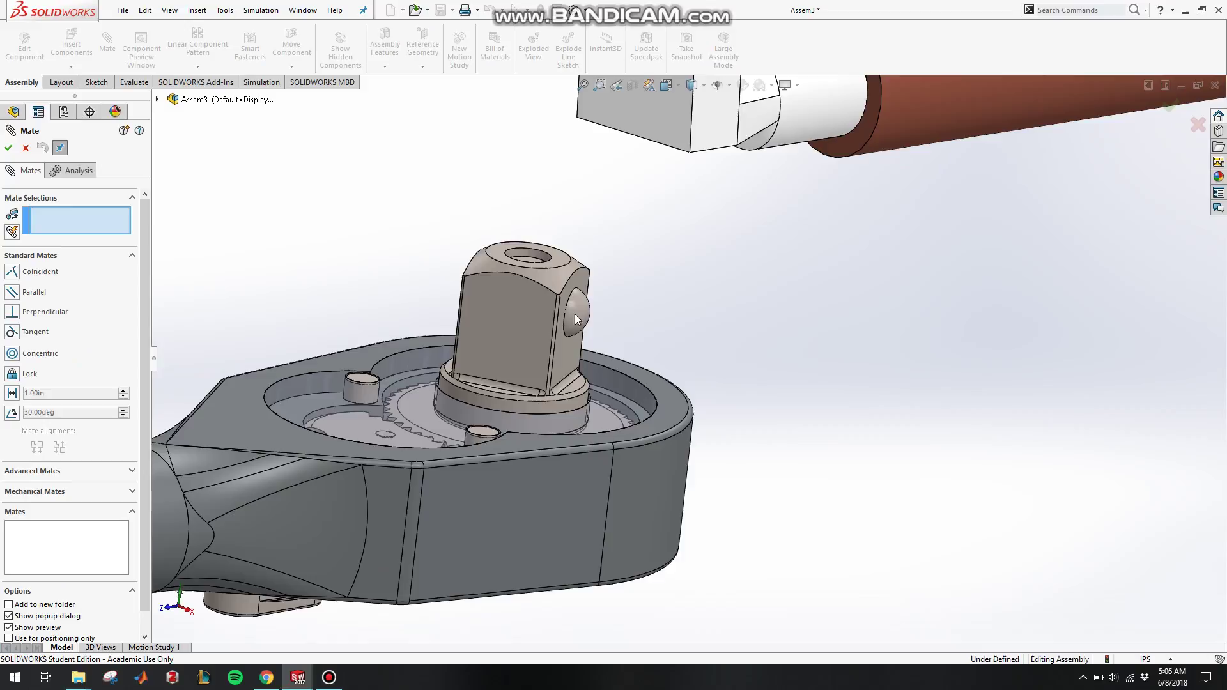
pyautogui.click(30, 357)
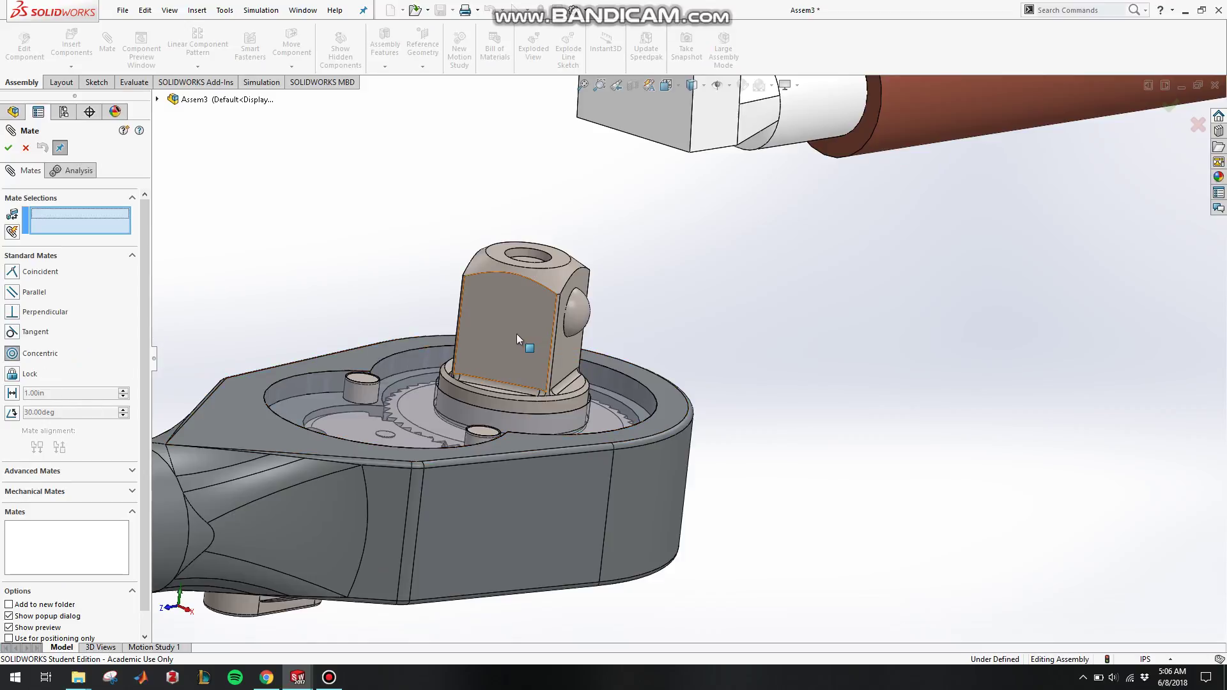
pyautogui.click(565, 327)
pyautogui.scroll(10, 908, 333)
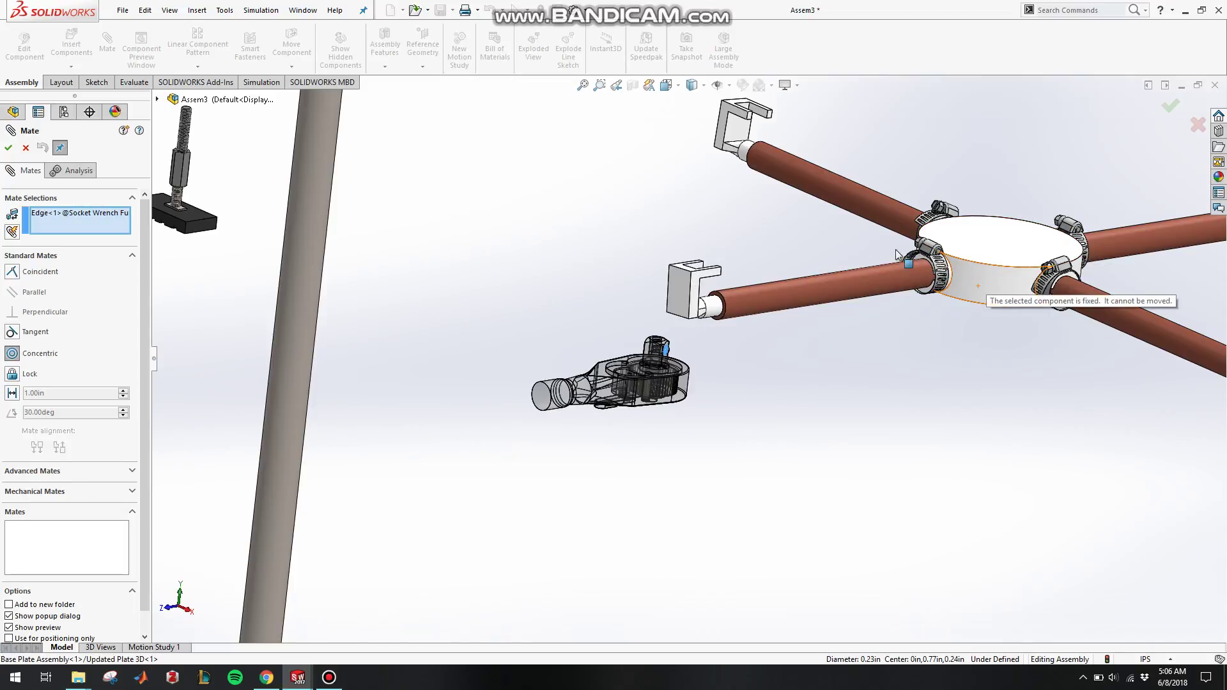
# Complete the concentric mate with the small circular edge inside the base plate's square hole
pyautogui.click(997, 288)
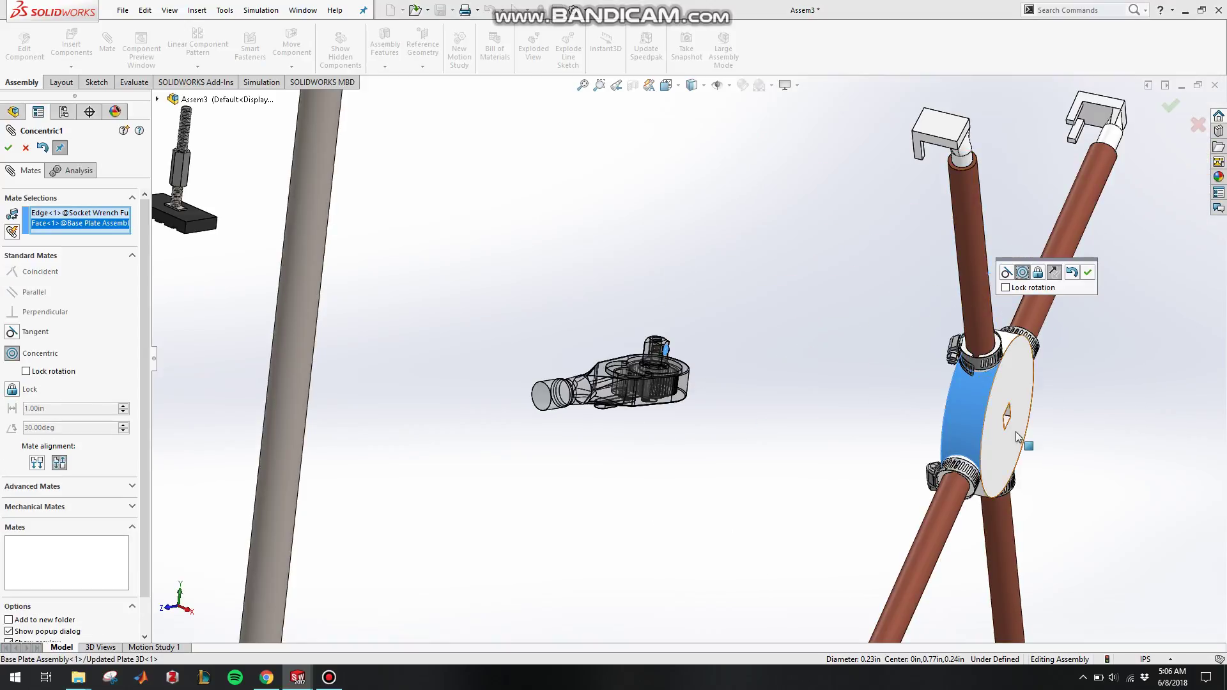
pyautogui.click(967, 403)
pyautogui.scroll(4, 1028, 431)
pyautogui.scroll(-9, 1028, 431)
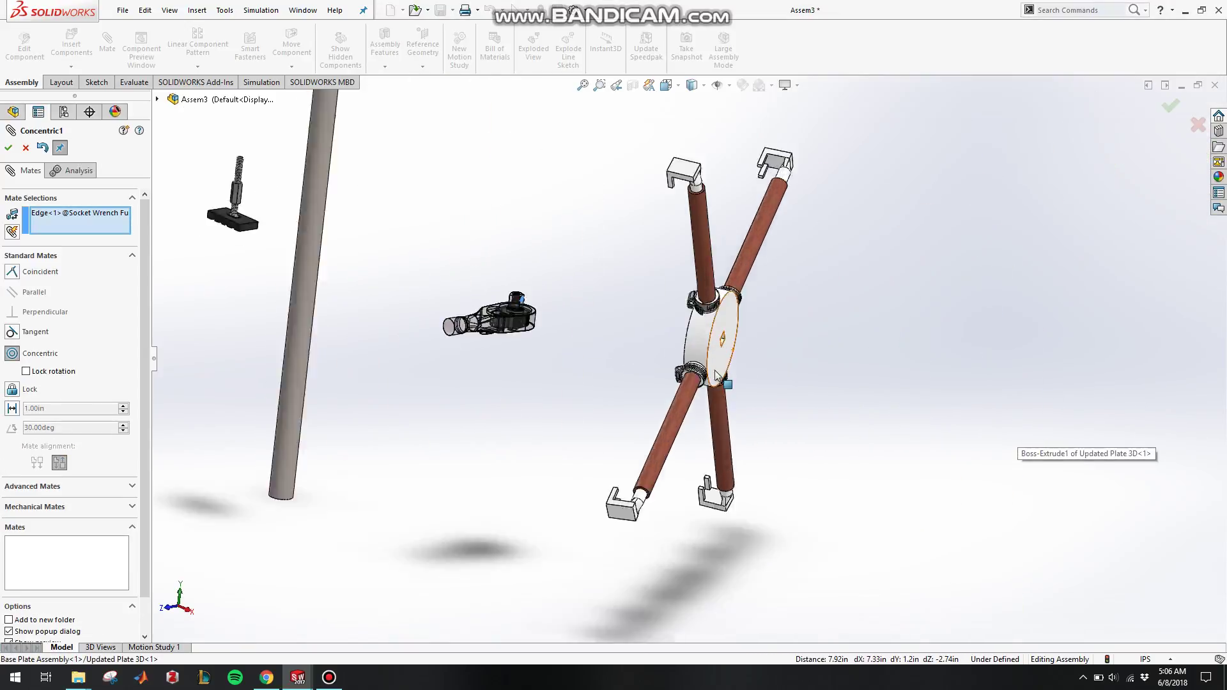
pyautogui.moveTo(749, 308); pyautogui.dragTo(780, 321, button='middle')
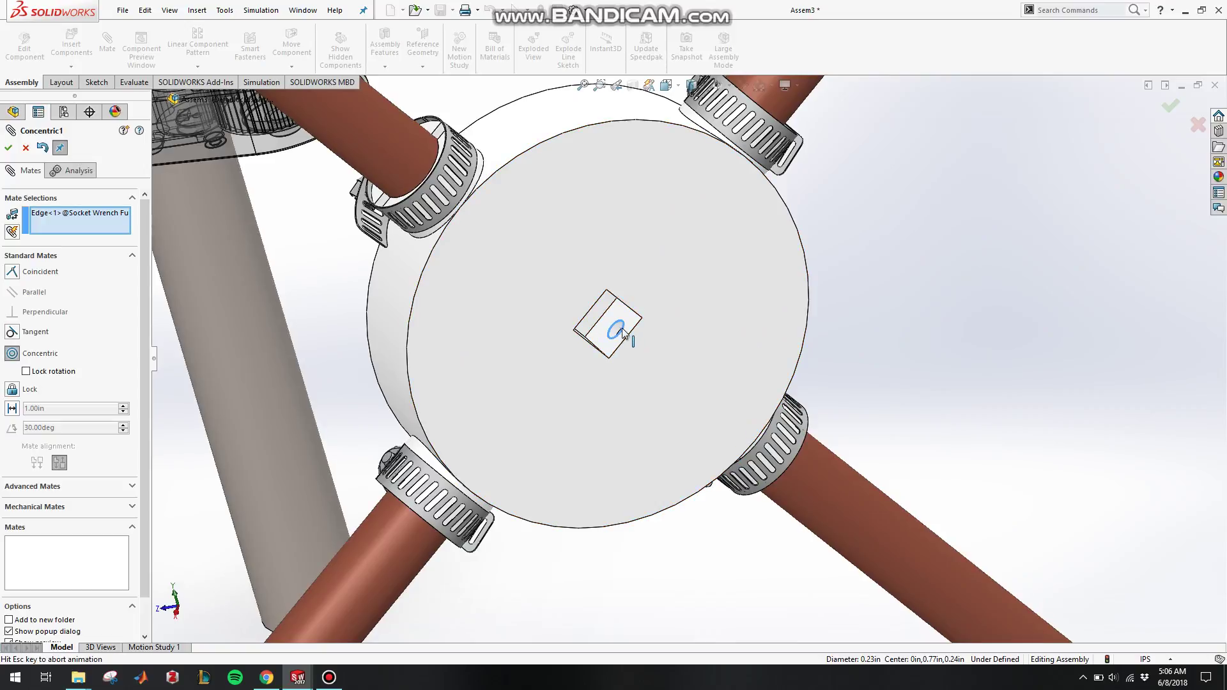
pyautogui.moveTo(621, 337); pyautogui.dragTo(623, 332, button='middle')
pyautogui.click(623, 332)
pyautogui.scroll(4, 487, 326)
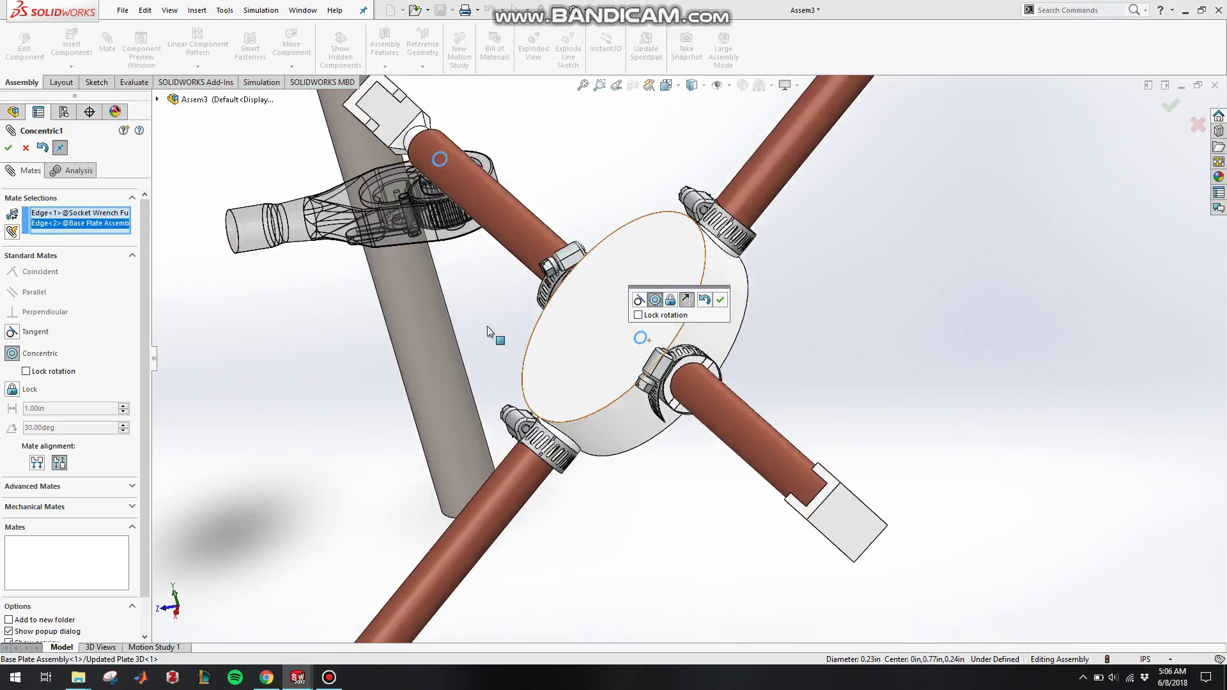
pyautogui.click(719, 298)
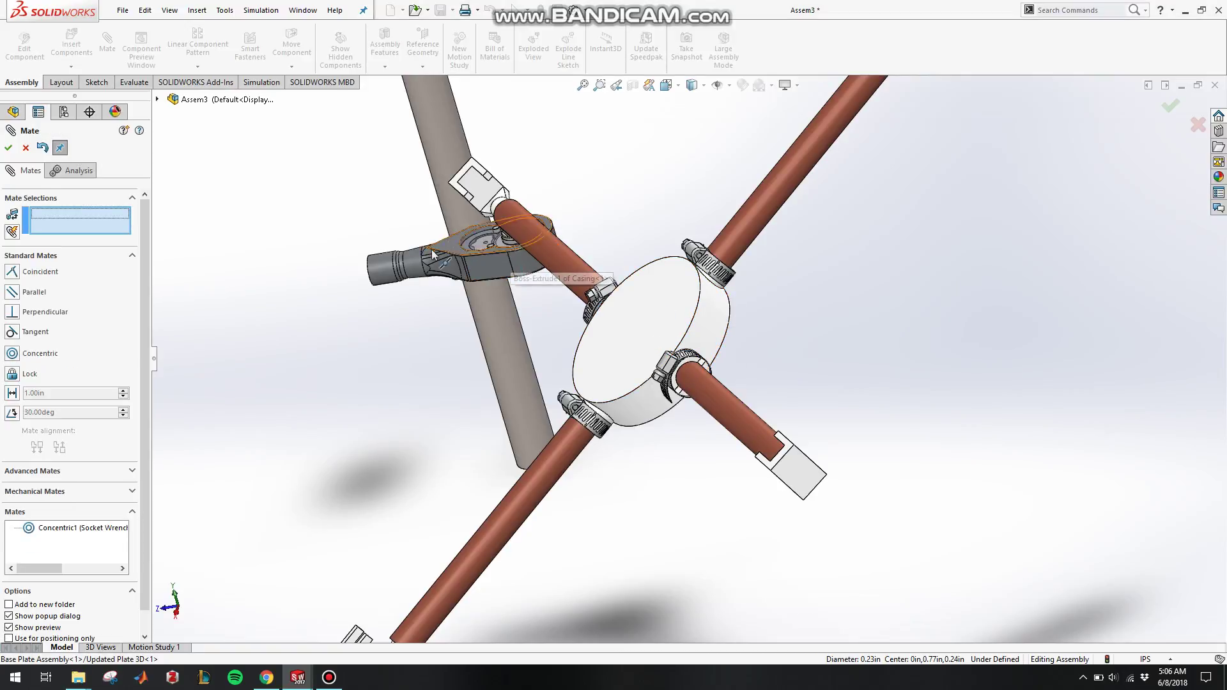
# Try a parallel mate with flipped alignment between the wrench drive's end face and the base plate's flat face
pyautogui.scroll(-6, 433, 254)
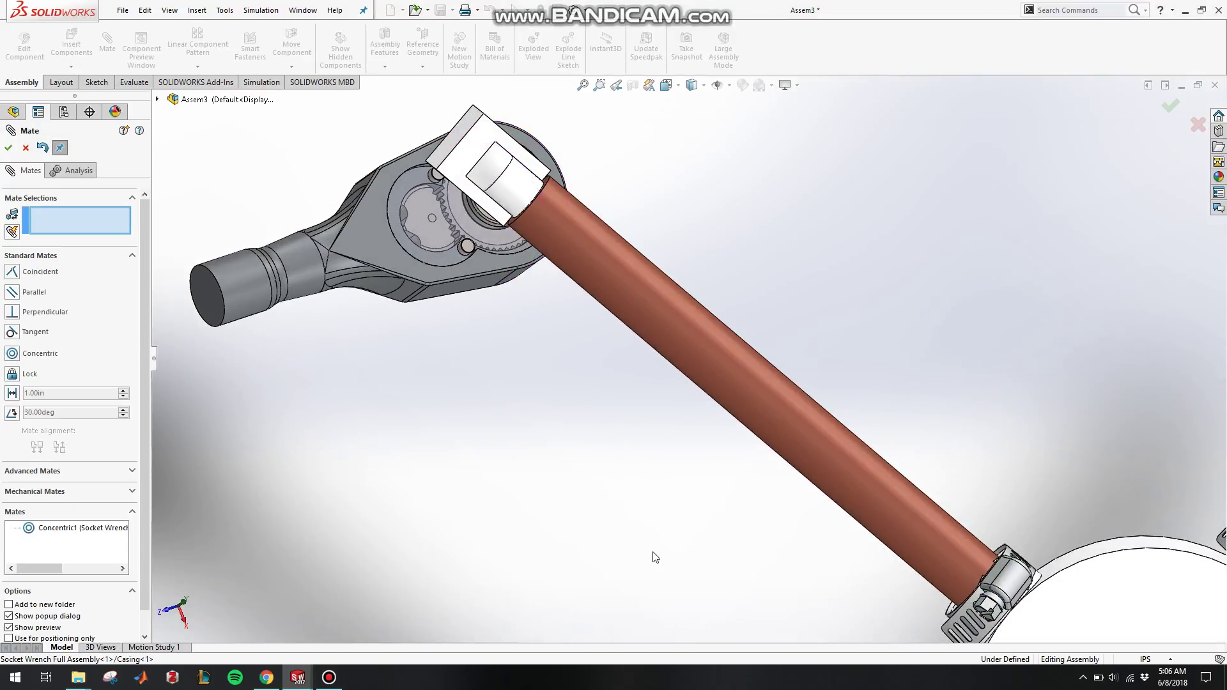
pyautogui.moveTo(515, 319); pyautogui.dragTo(498, 364, button='middle')
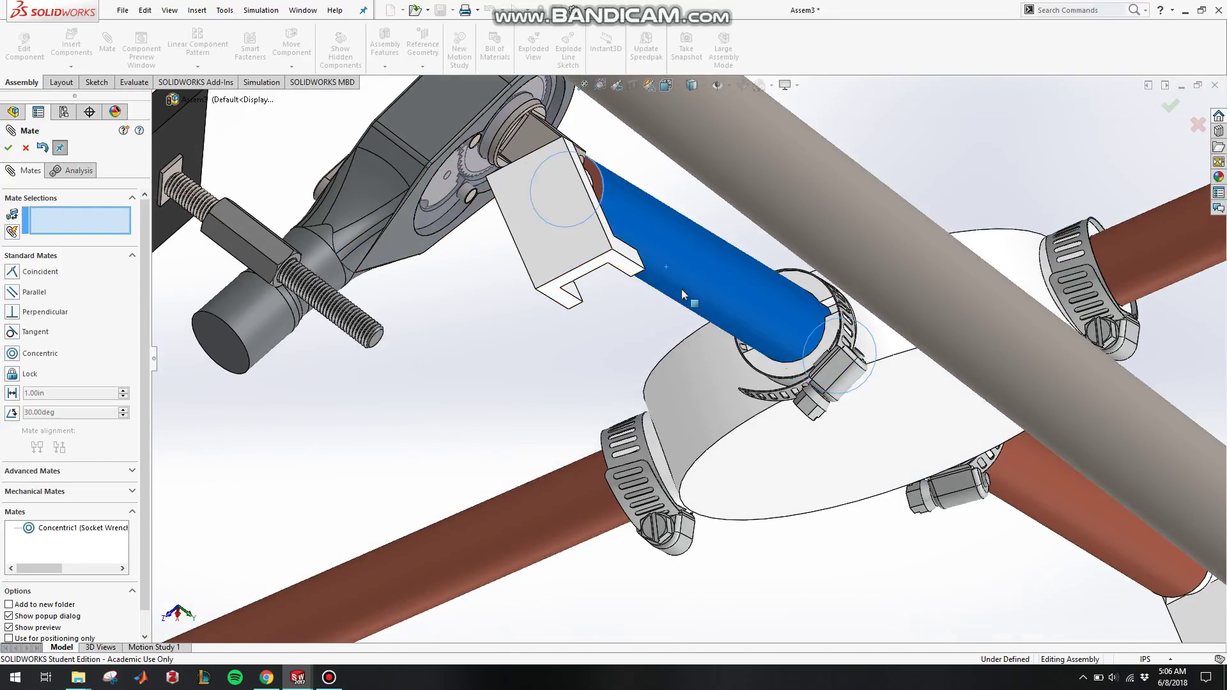
pyautogui.moveTo(682, 289); pyautogui.dragTo(810, 412)
pyautogui.scroll(-4, 580, 173)
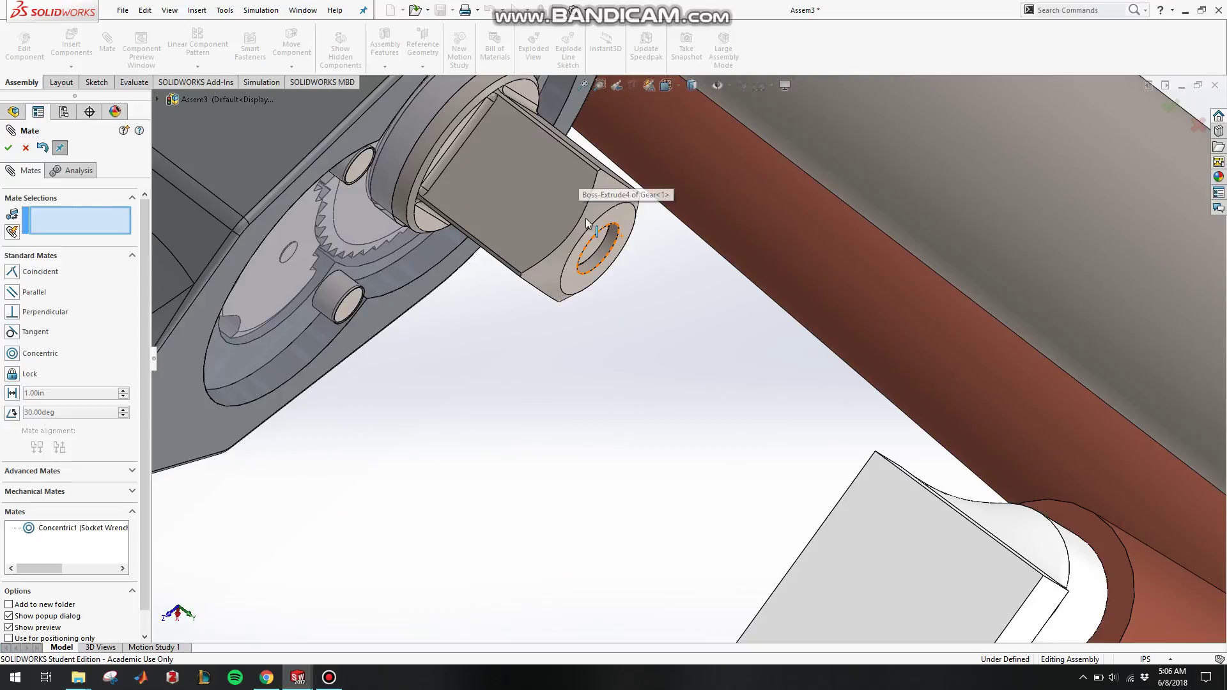
pyautogui.click(595, 232)
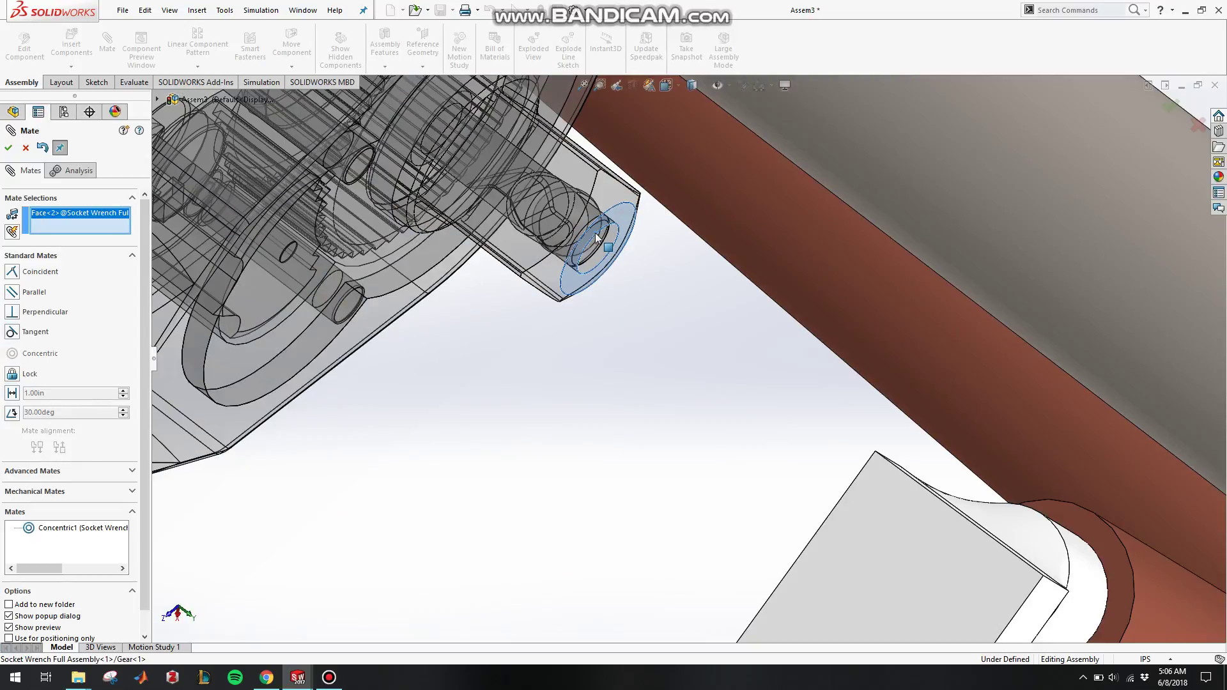
pyautogui.scroll(3, 645, 407)
pyautogui.scroll(5, 854, 459)
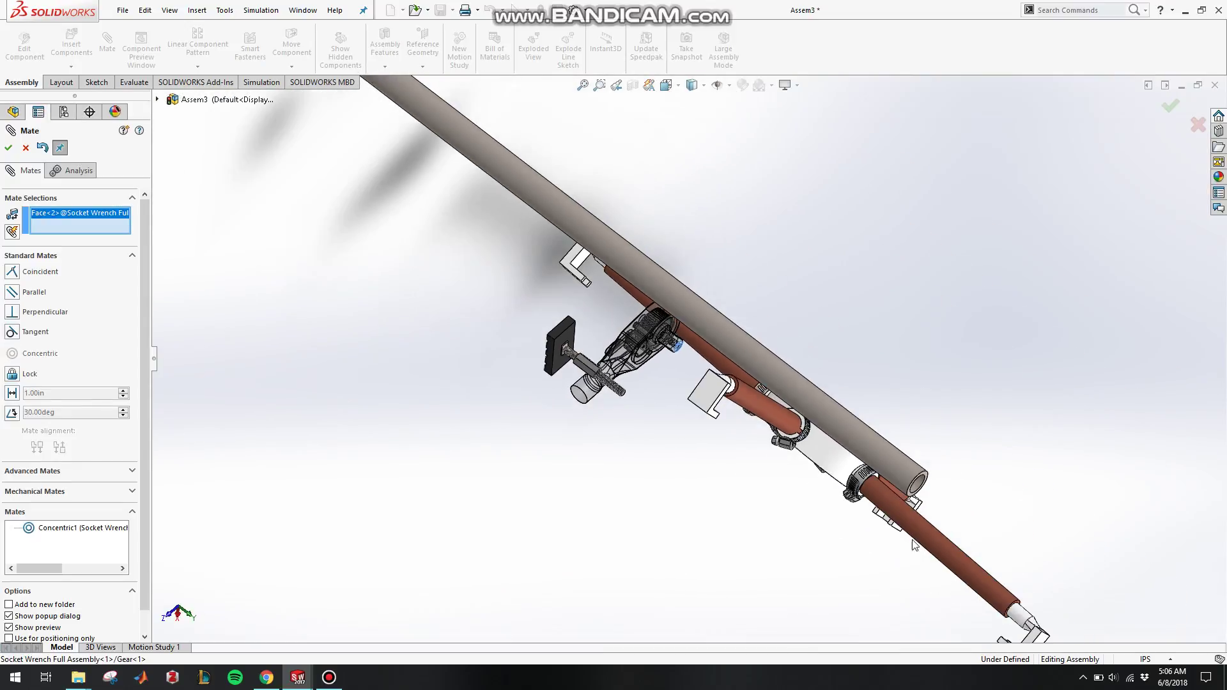
pyautogui.moveTo(841, 478); pyautogui.dragTo(850, 449, button='middle')
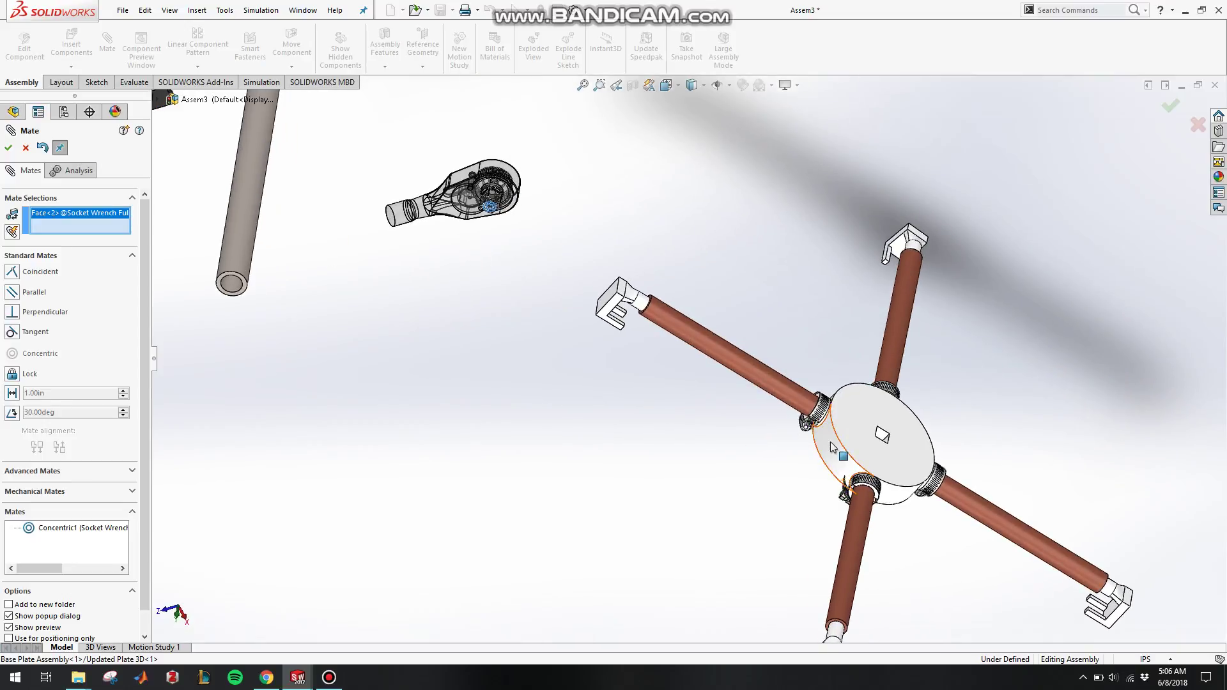
pyautogui.click(850, 449)
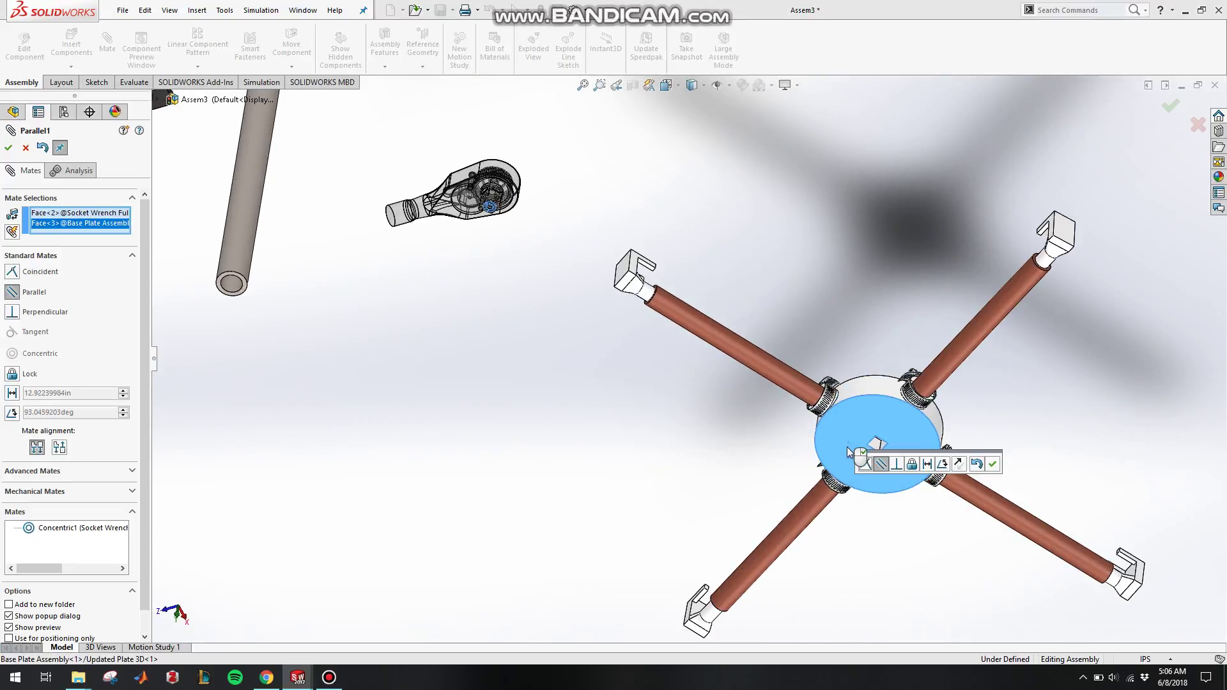
pyautogui.click(960, 465)
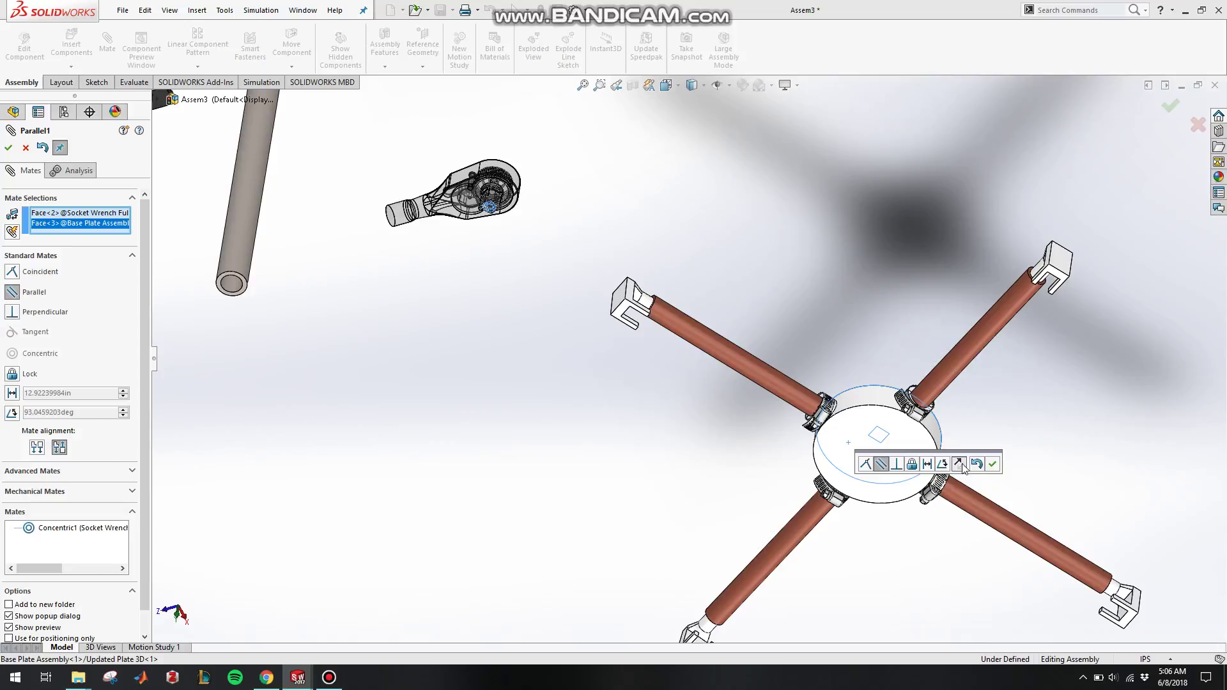
pyautogui.click(980, 463)
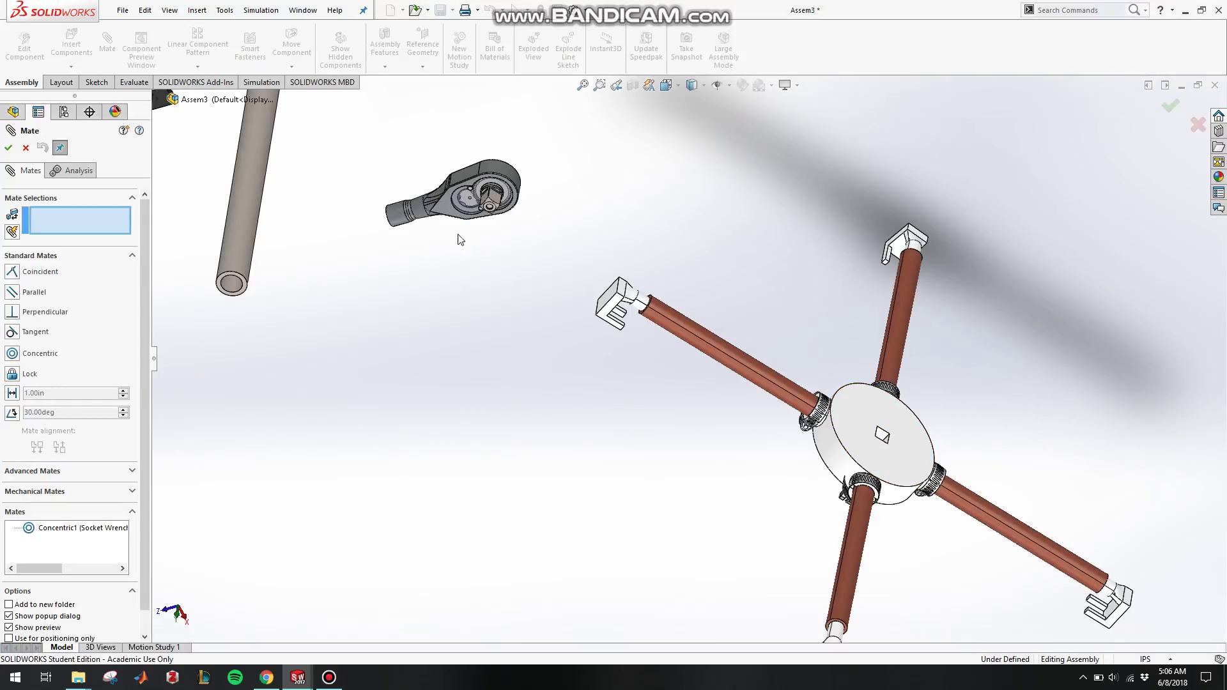
# Reposition the base plate assembly so that its round plate lies over the socket wrench head
pyautogui.scroll(-5, 471, 215)
pyautogui.scroll(5, 766, 324)
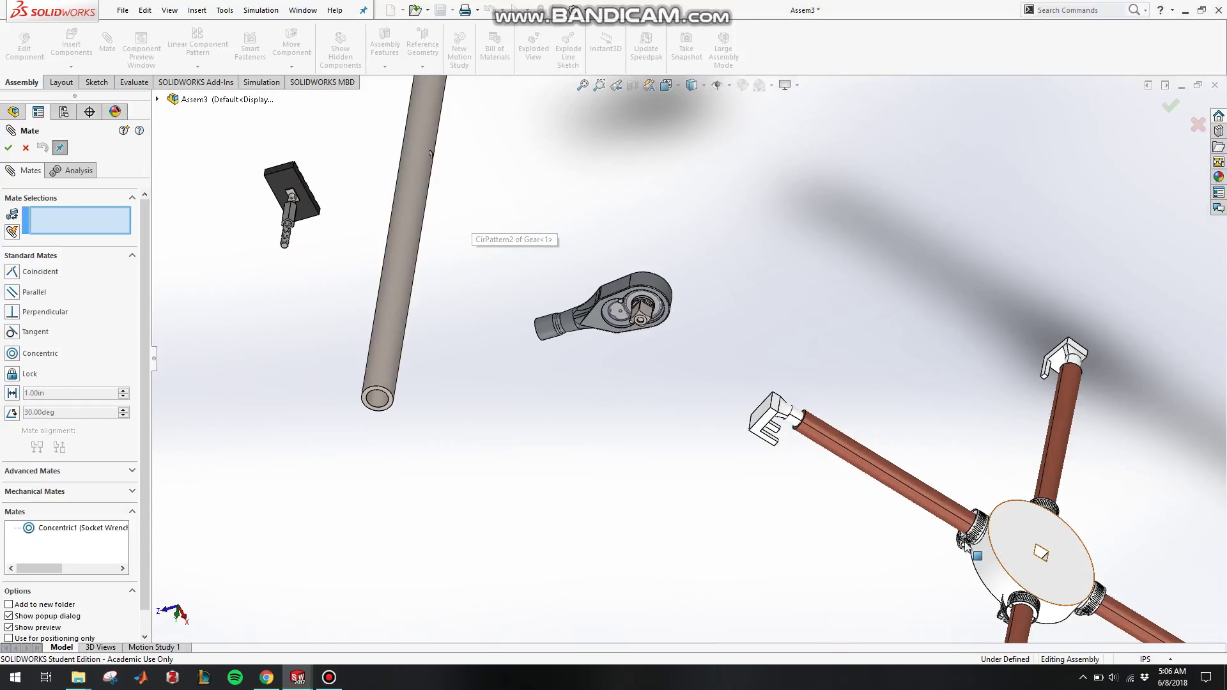
pyautogui.moveTo(967, 546); pyautogui.dragTo(770, 176)
pyautogui.moveTo(779, 107); pyautogui.dragTo(321, 688)
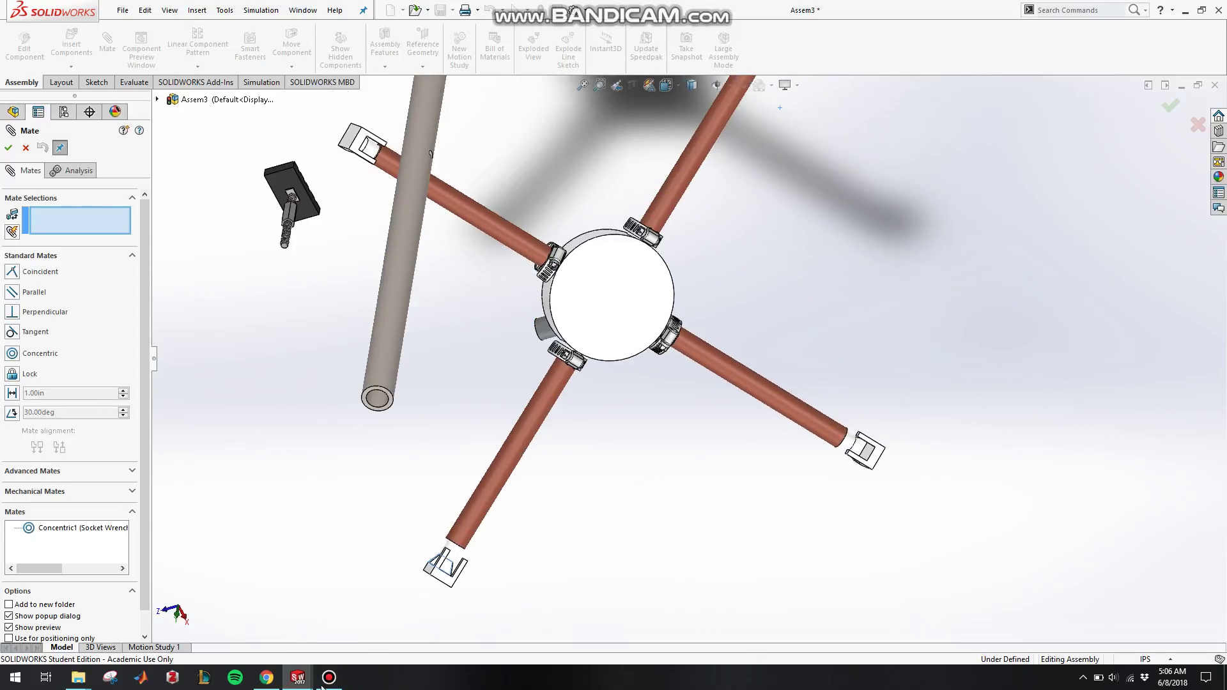
pyautogui.scroll(-2, 622, 469)
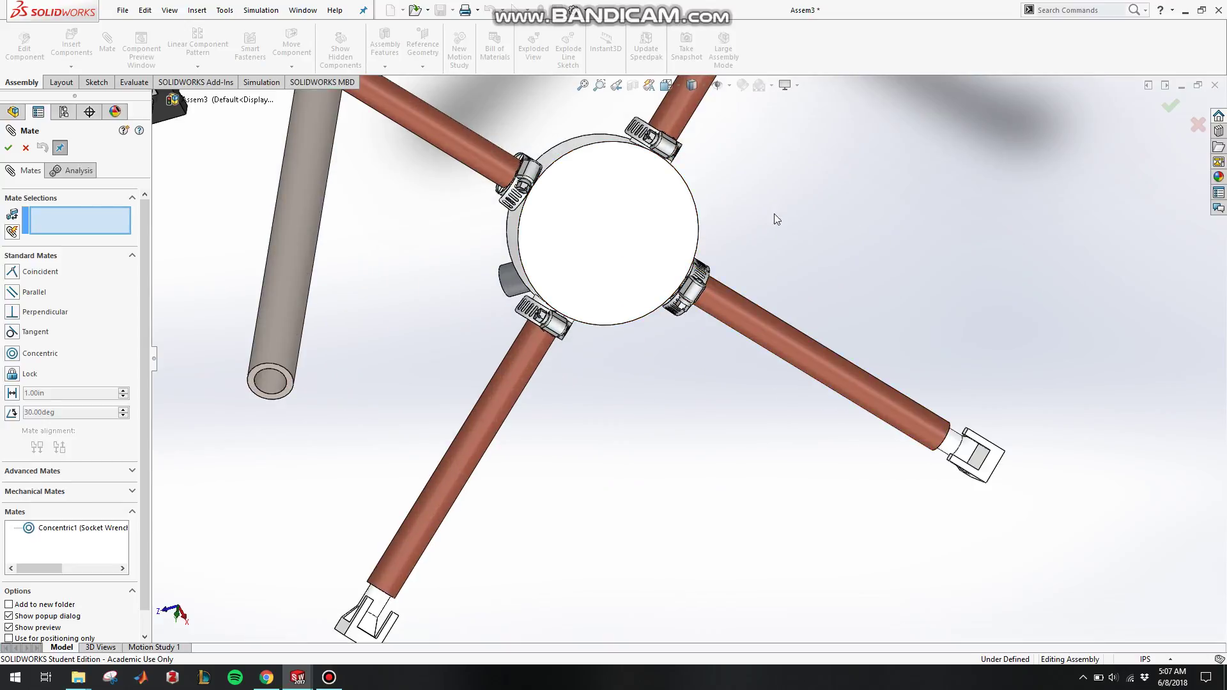
# Try to mate the base plate's flat face with the circular edge of the wrench's retention pin, then clear the selections
pyautogui.moveTo(584, 341); pyautogui.dragTo(561, 168, button='middle')
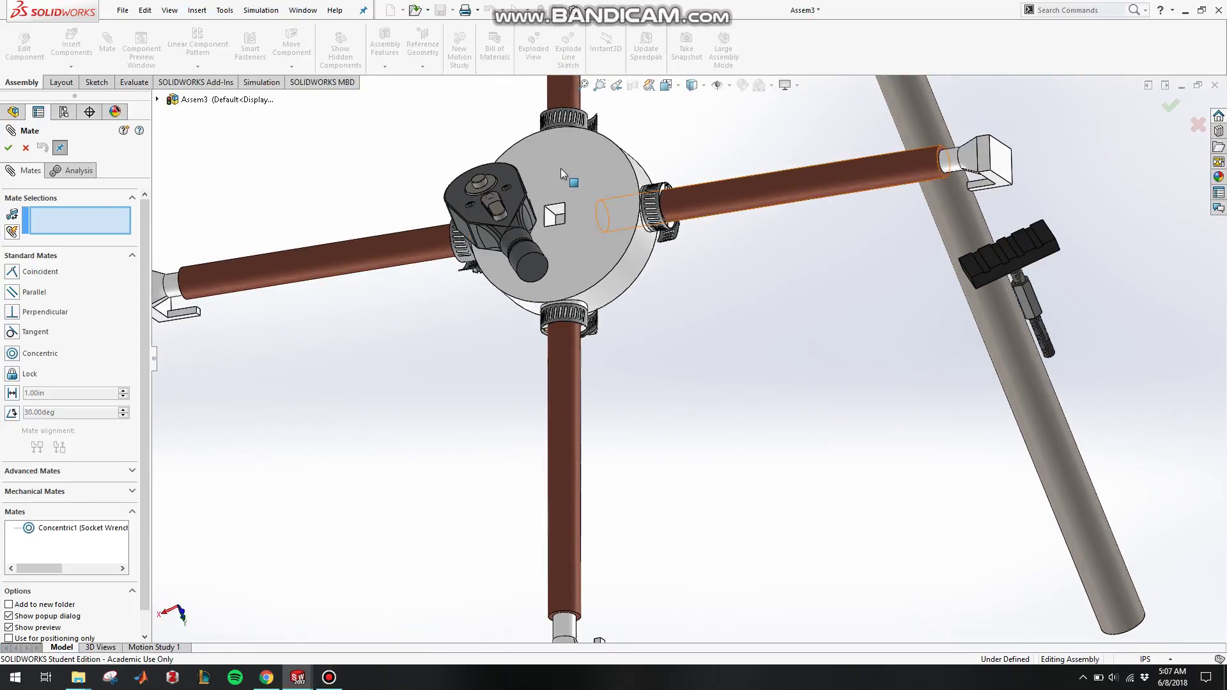
pyautogui.click(562, 170)
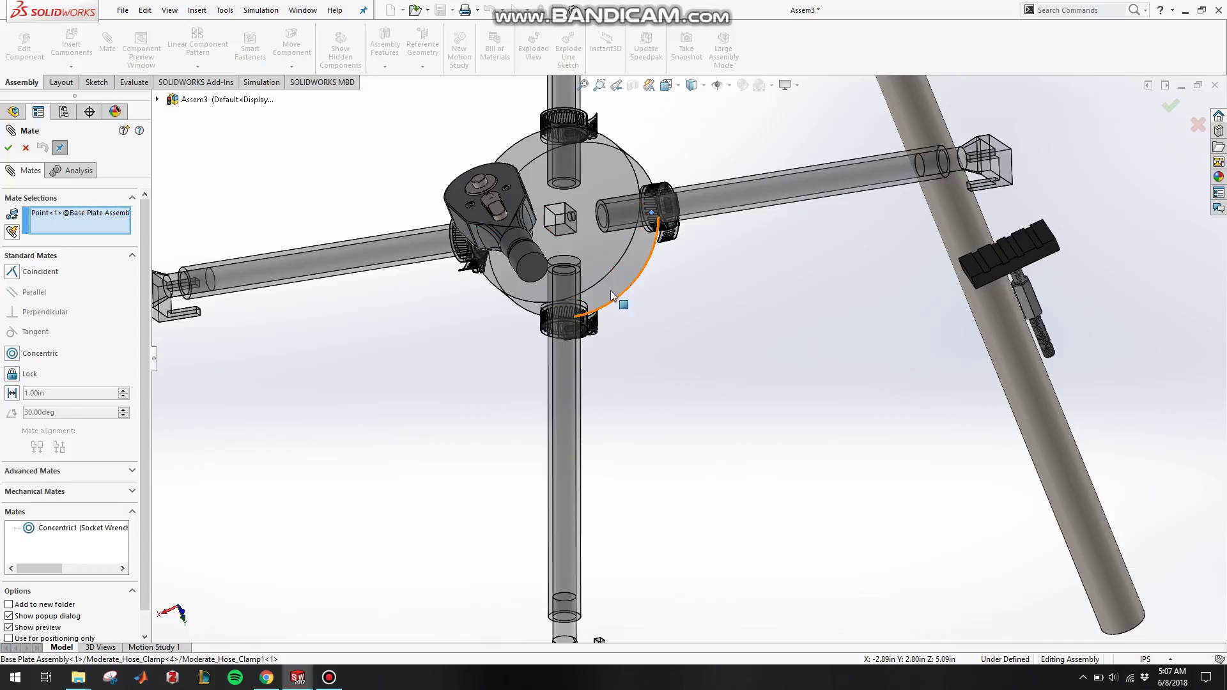
pyautogui.click(59, 212)
pyautogui.press('Delete')
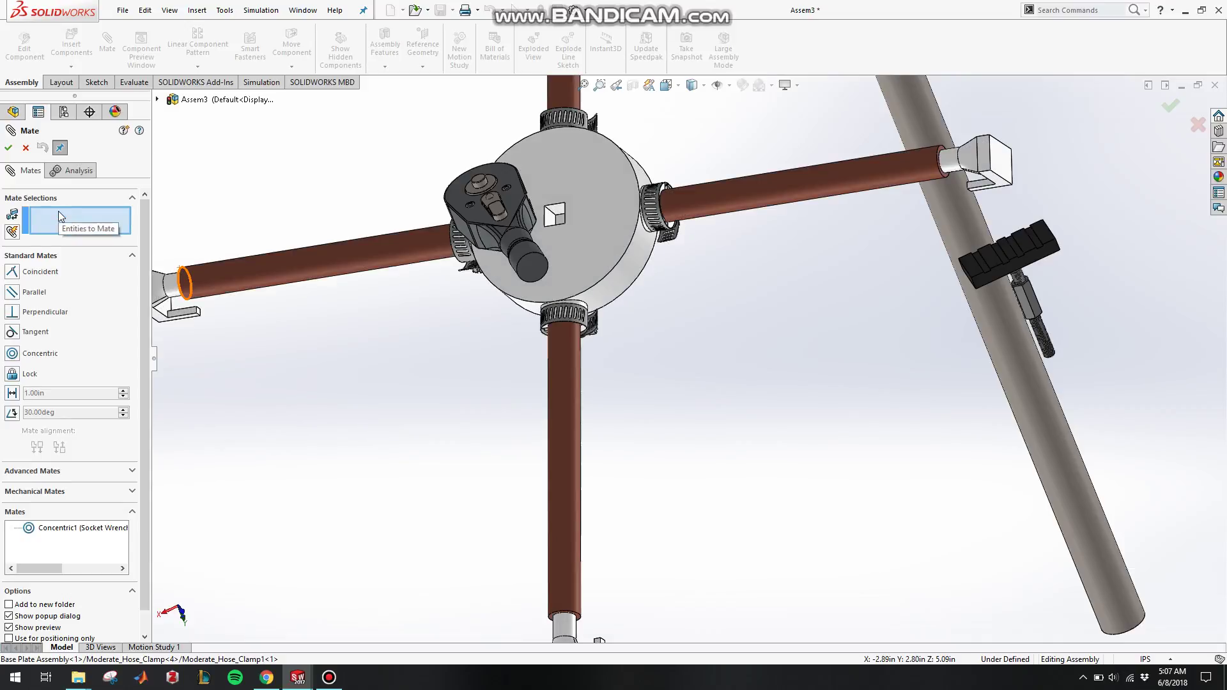
pyautogui.scroll(-5, 642, 286)
pyautogui.click(708, 256)
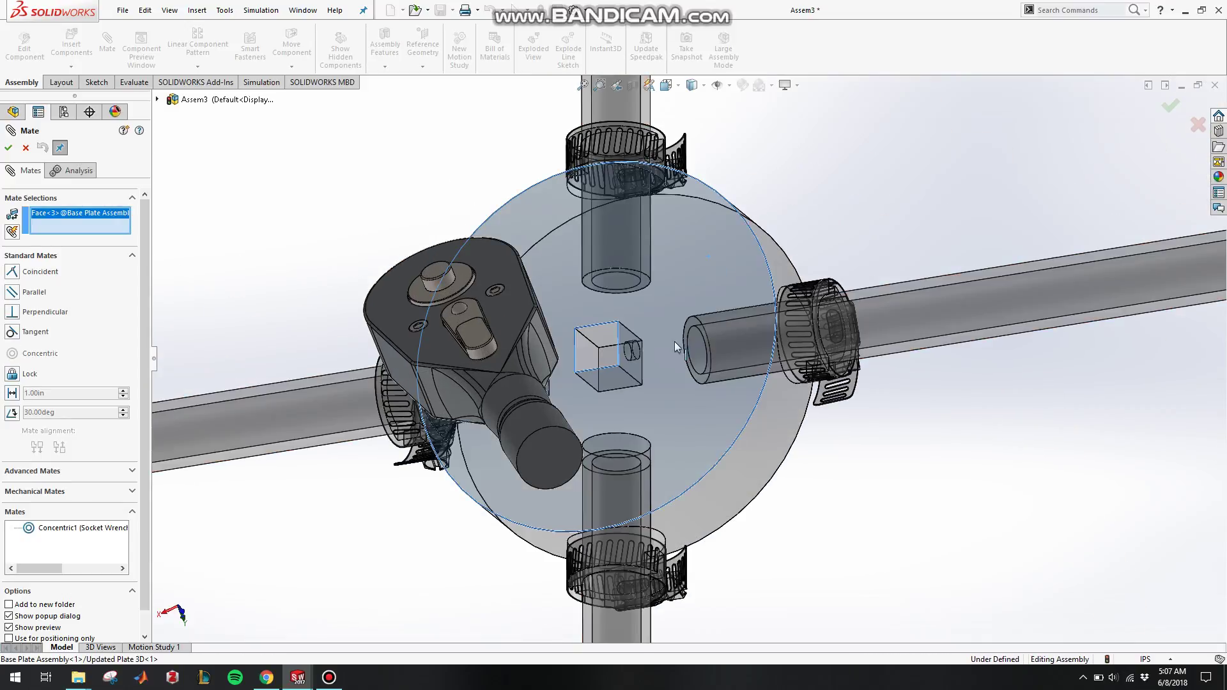
pyautogui.click(437, 276)
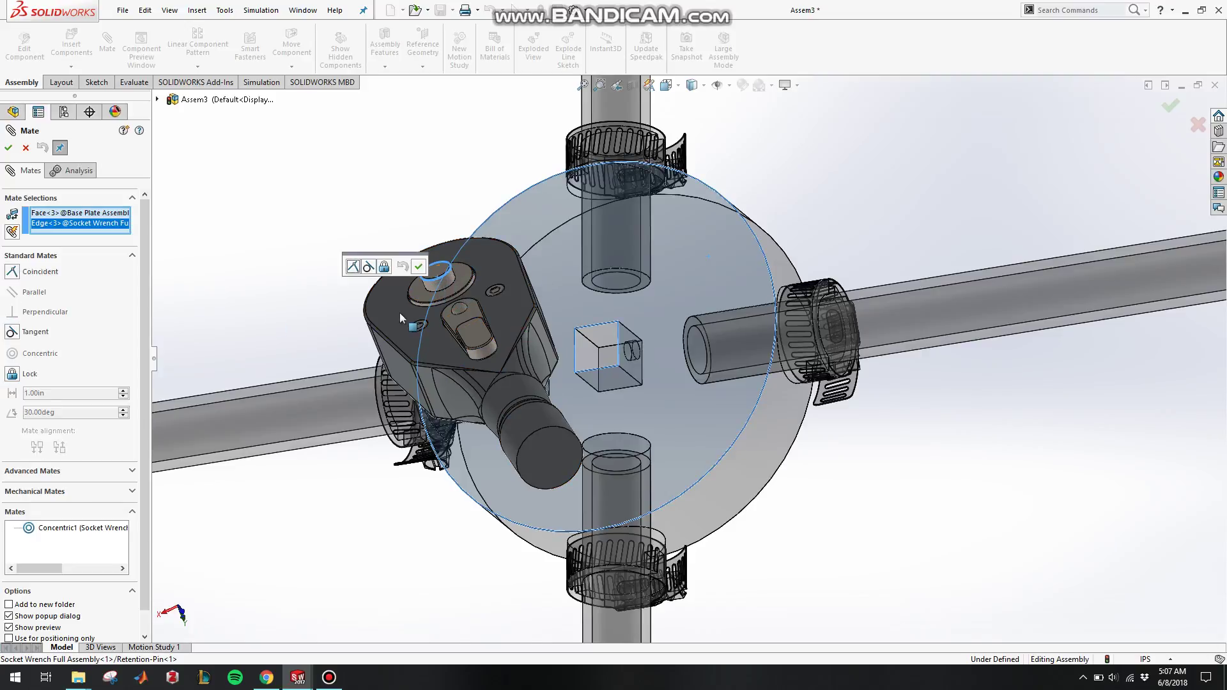
pyautogui.click(440, 275)
pyautogui.click(439, 275)
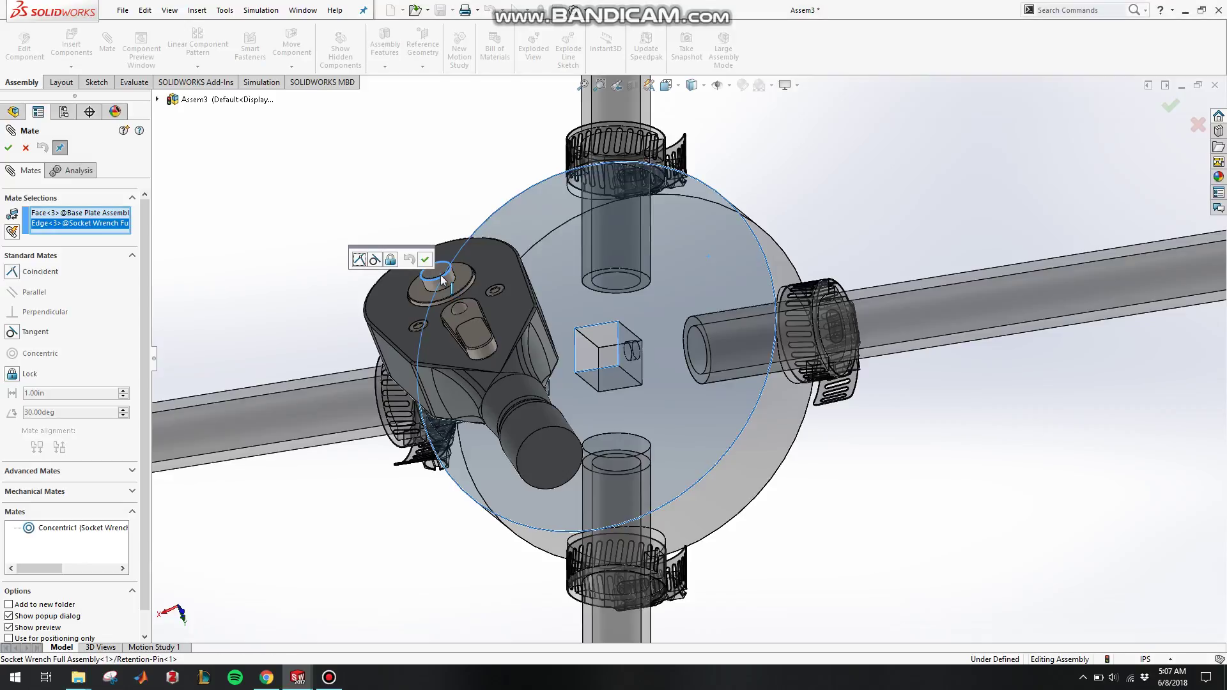
pyautogui.click(439, 274)
pyautogui.click(670, 274)
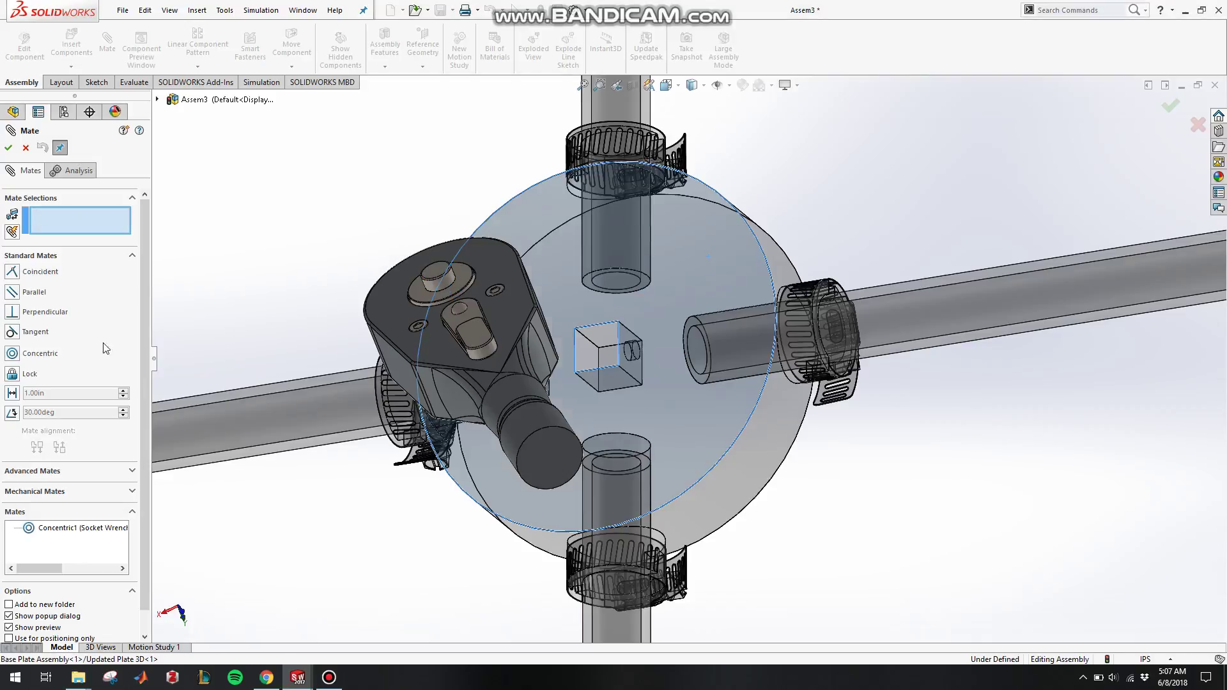
# Add a concentric mate between the base plate's outer circular edge and the circular edge of the wrench's retention pin
pyautogui.click(37, 353)
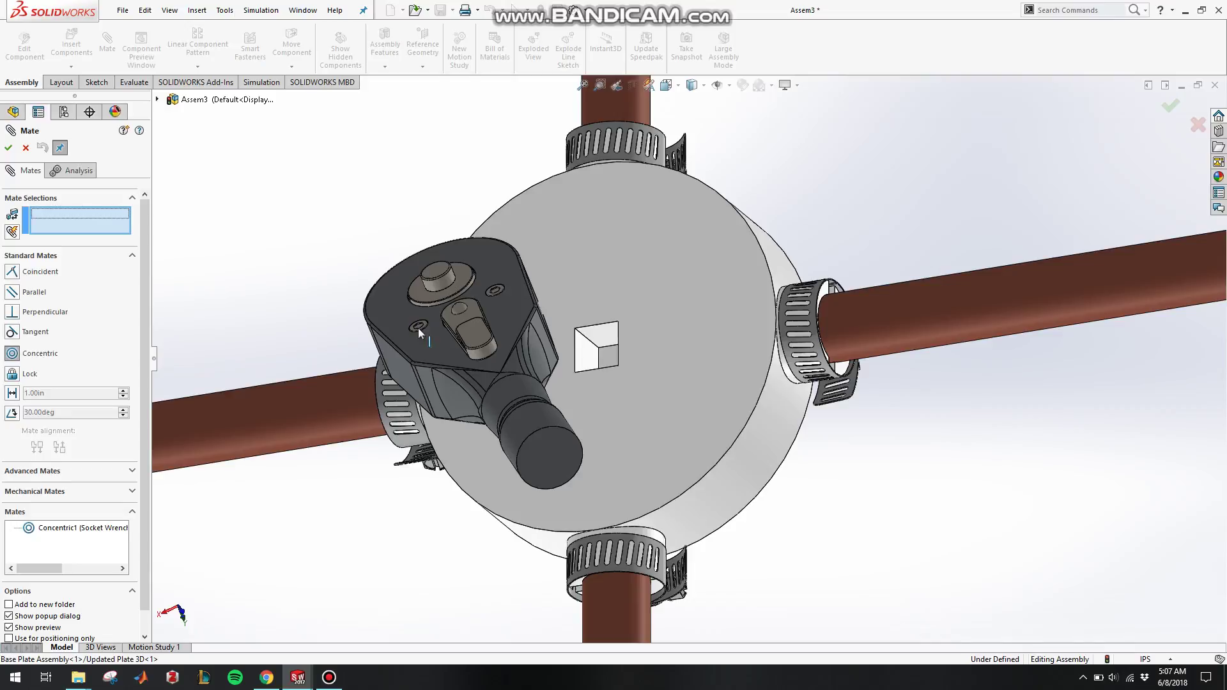
pyautogui.click(757, 243)
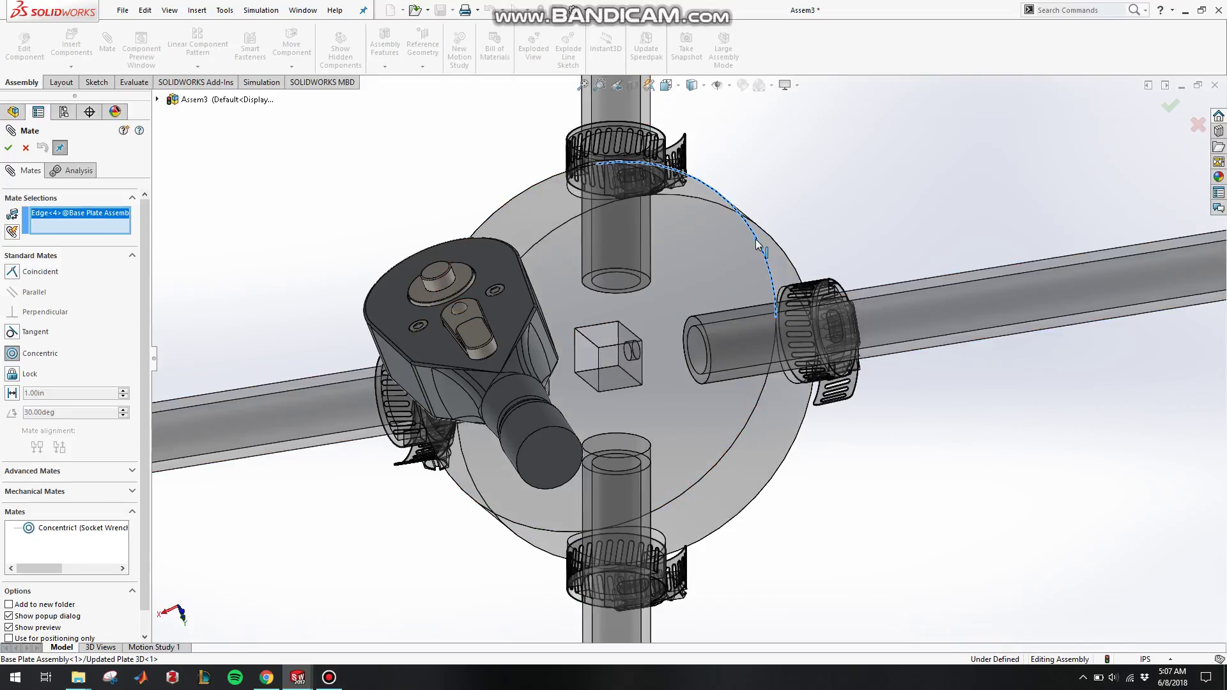
pyautogui.click(438, 282)
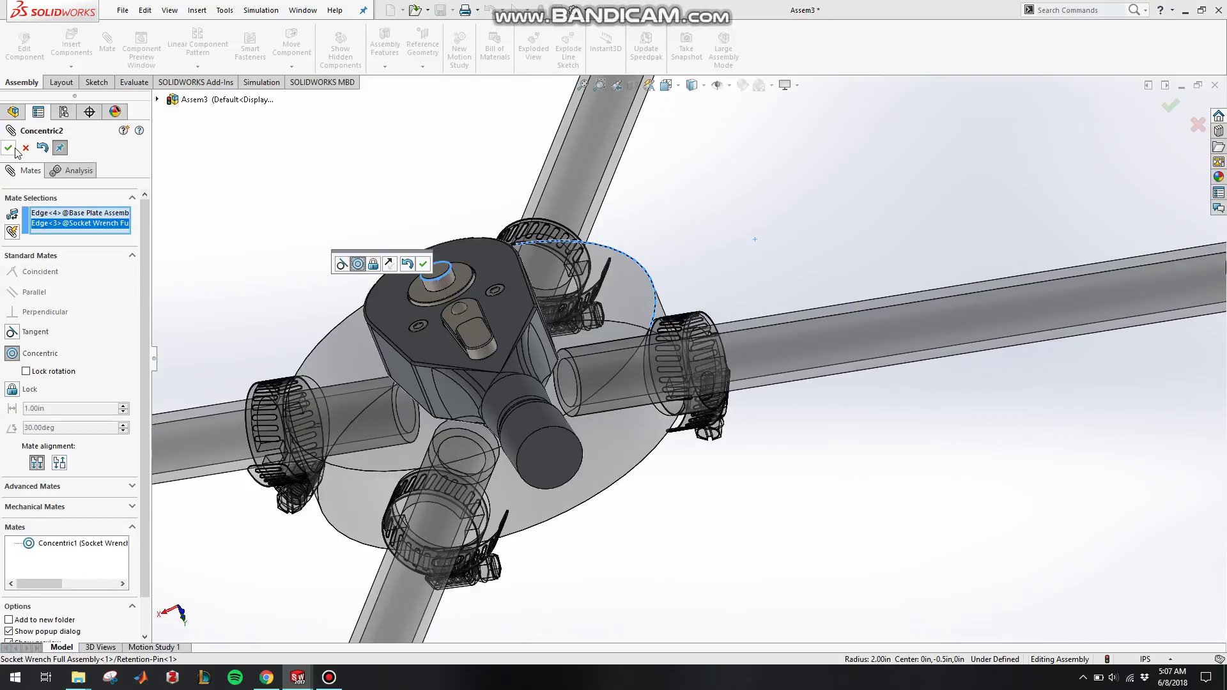
pyautogui.click(9, 148)
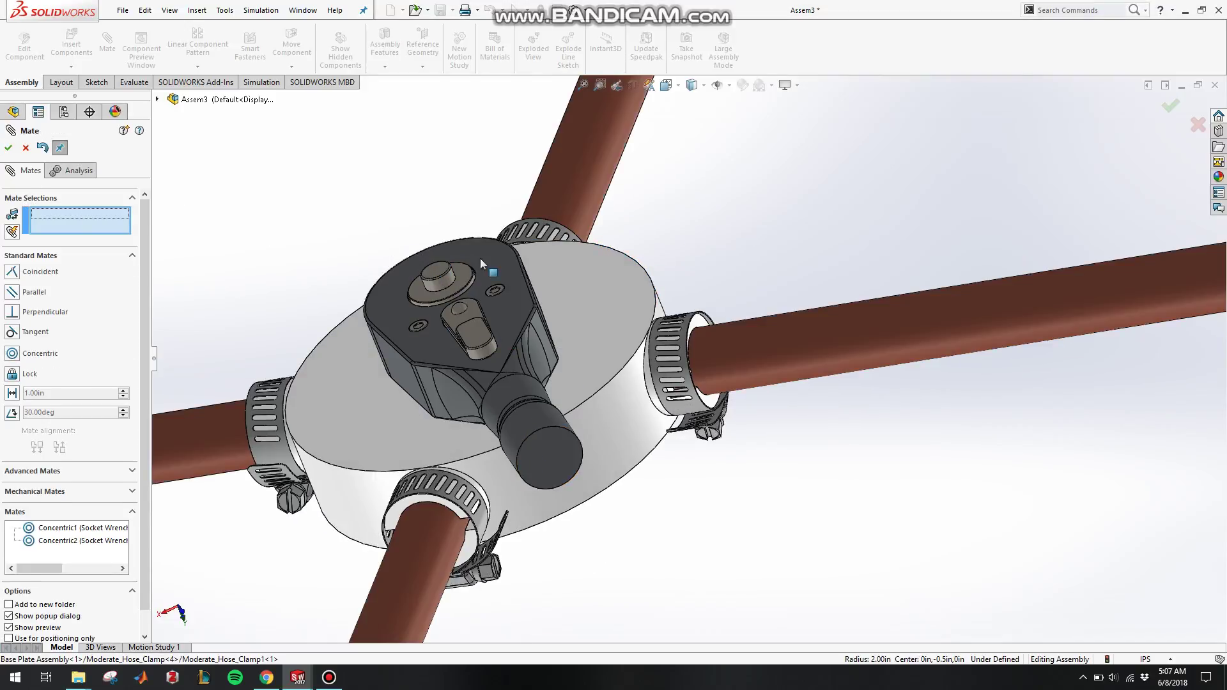
pyautogui.scroll(5, 662, 393)
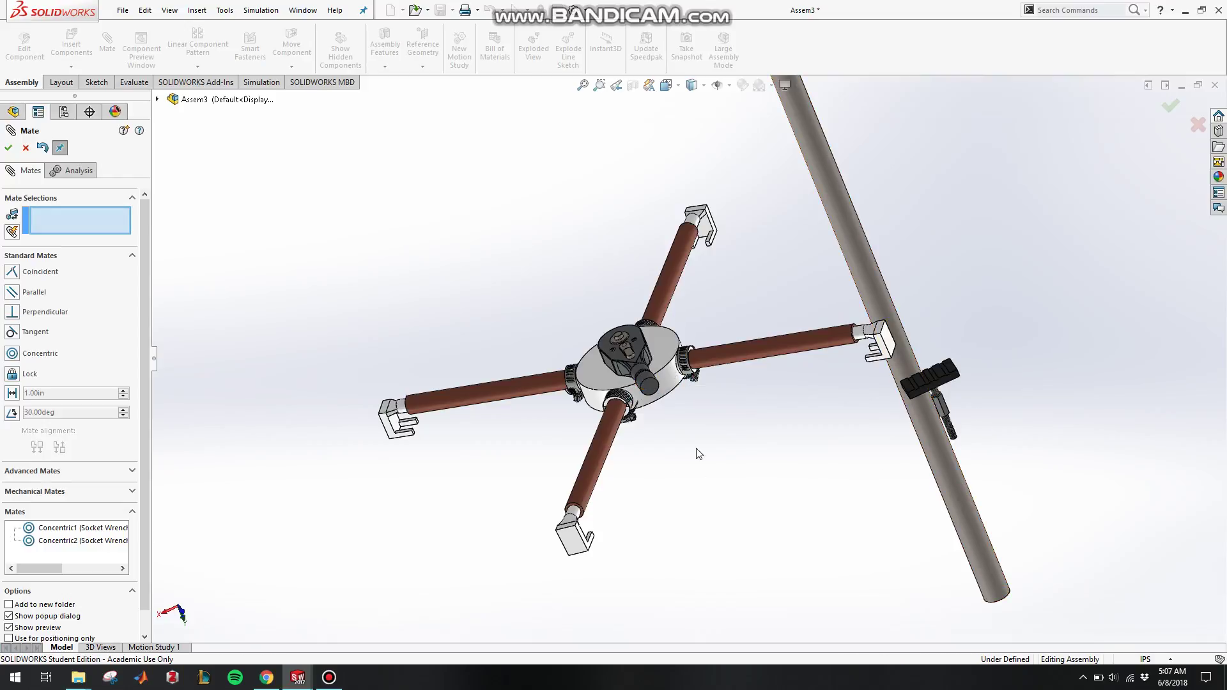
pyautogui.click(8, 149)
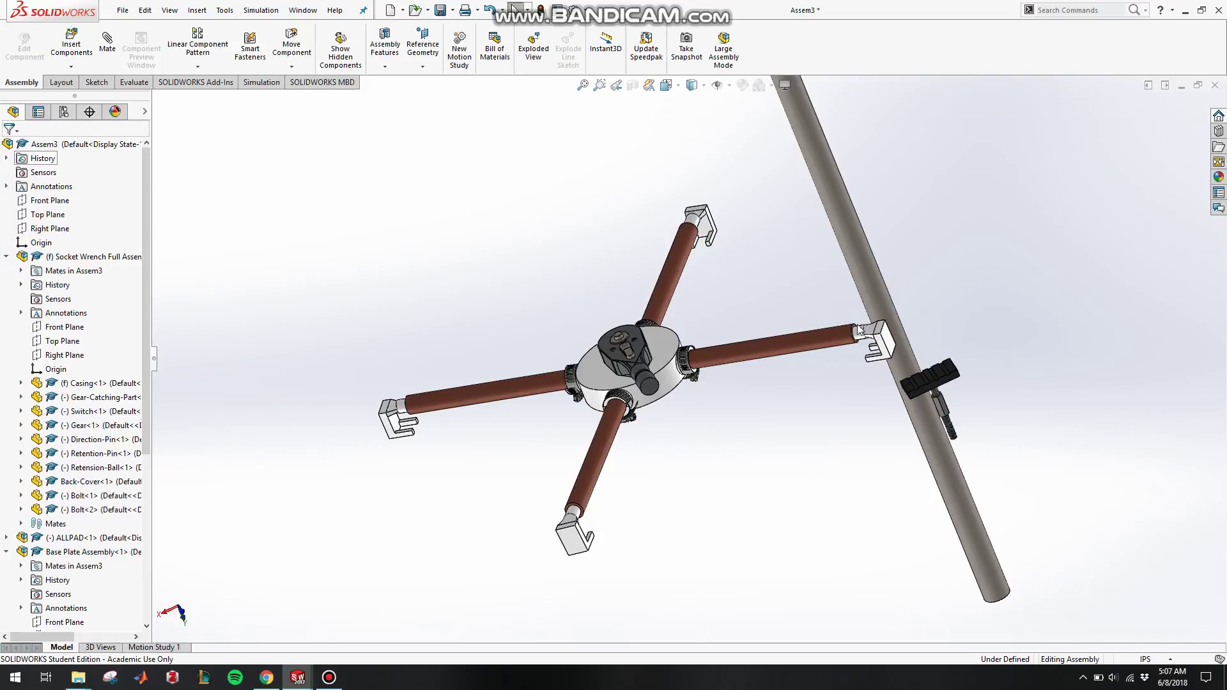
# Reposition the lever arm so its open end lies near the end of the socket wrench handle
pyautogui.scroll(5, 706, 310)
pyautogui.moveTo(751, 304); pyautogui.dragTo(695, 445)
pyautogui.moveTo(621, 366); pyautogui.dragTo(671, 424, button='middle')
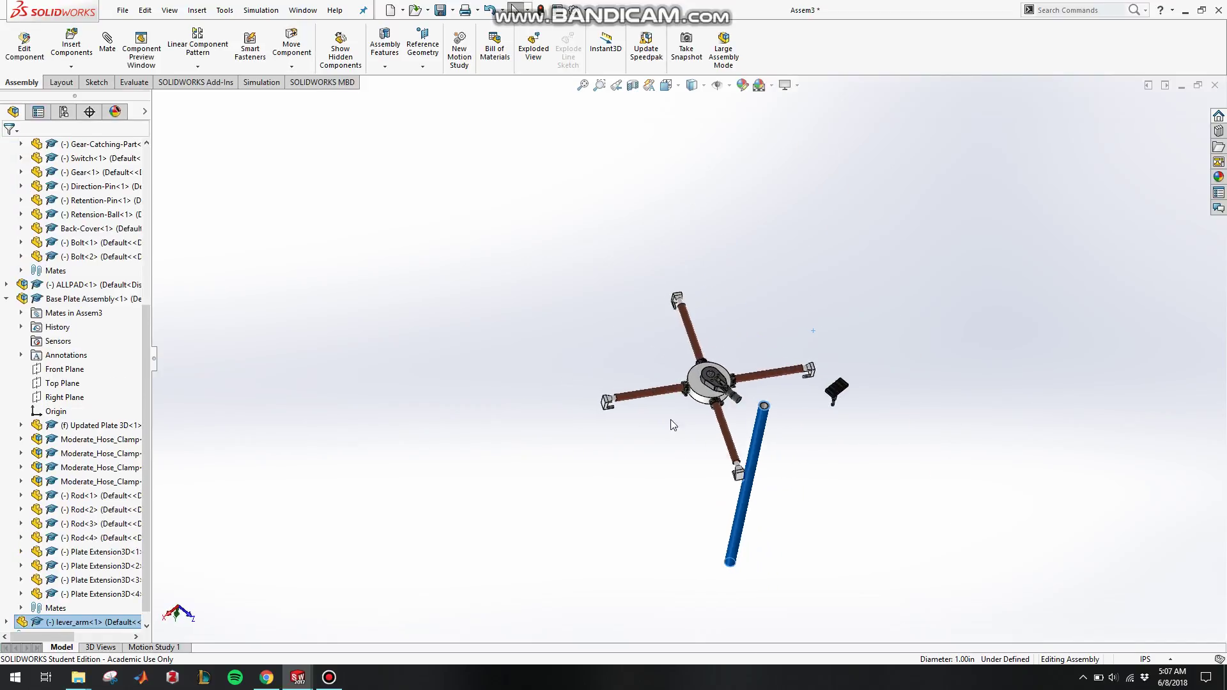
pyautogui.scroll(-6, 793, 404)
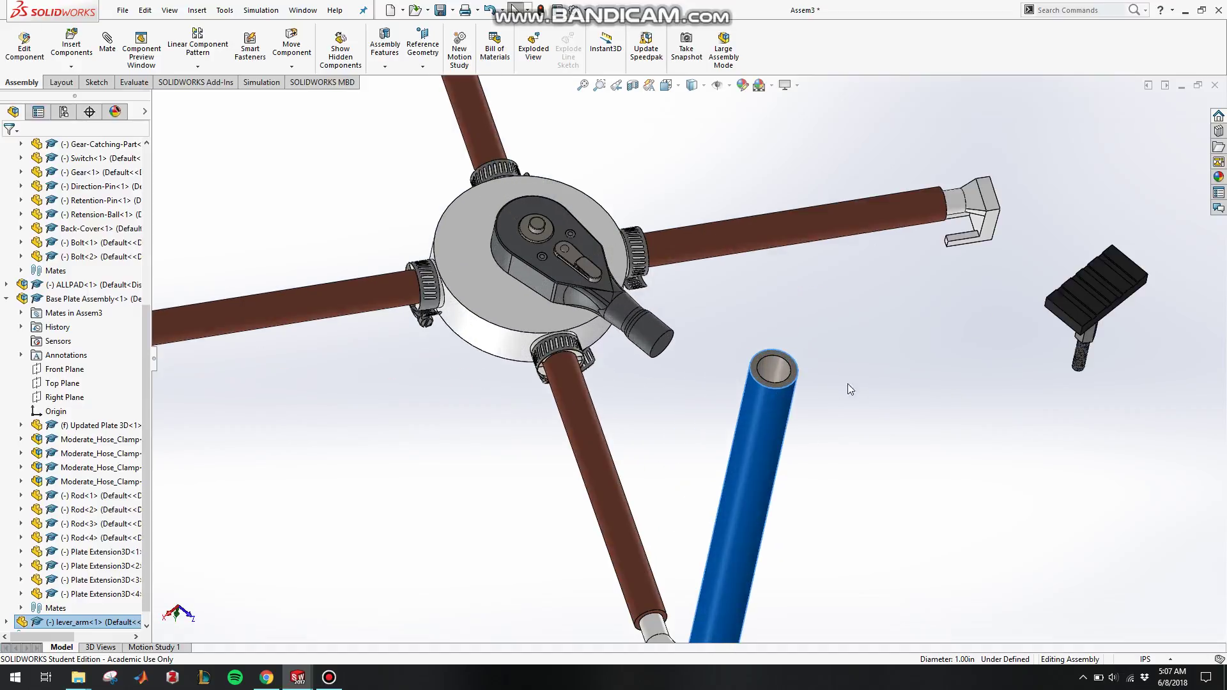
pyautogui.click(734, 371)
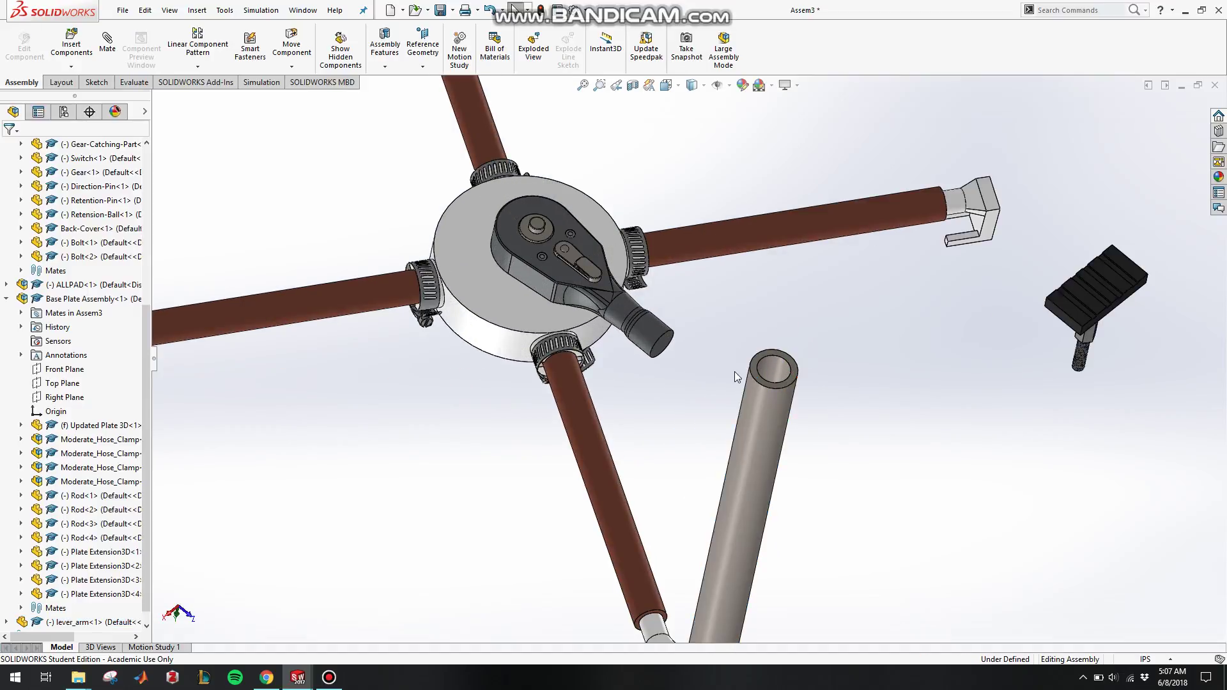
# Add a concentric mate between the lever arm's inner bore and the cylindrical end of the wrench handle
pyautogui.click(775, 362)
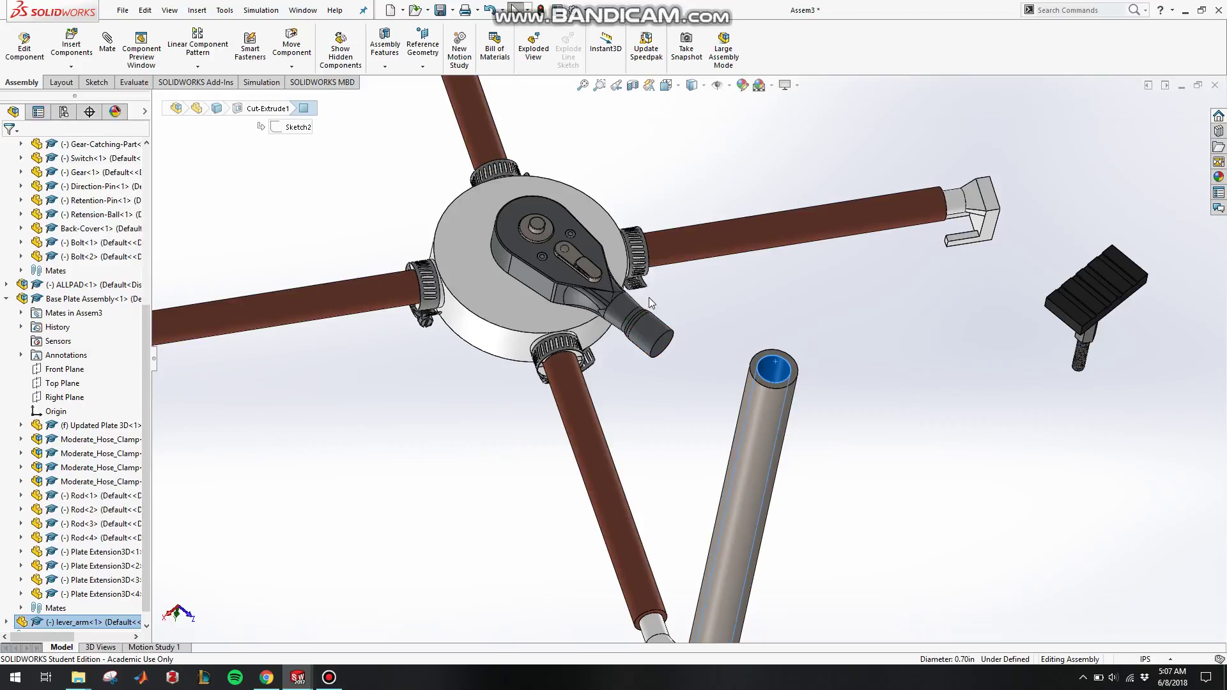
pyautogui.keyDown('ctrl'); pyautogui.click(642, 334); pyautogui.keyUp('ctrl')
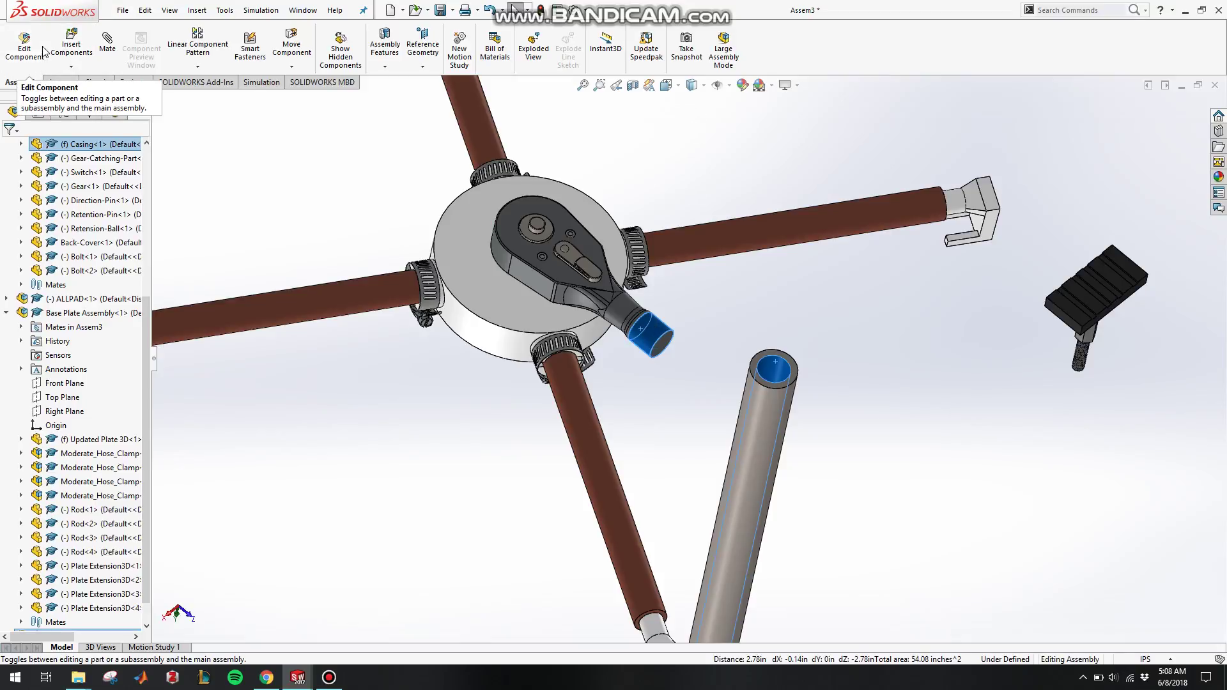
pyautogui.click(108, 43)
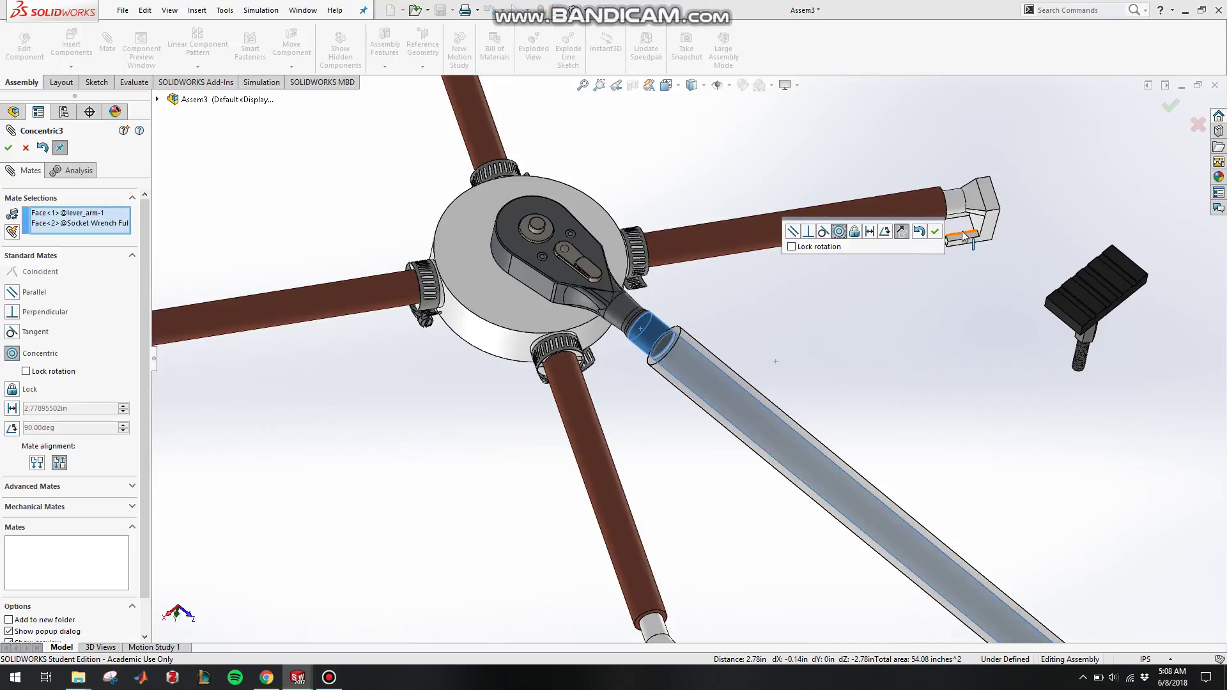
pyautogui.click(936, 234)
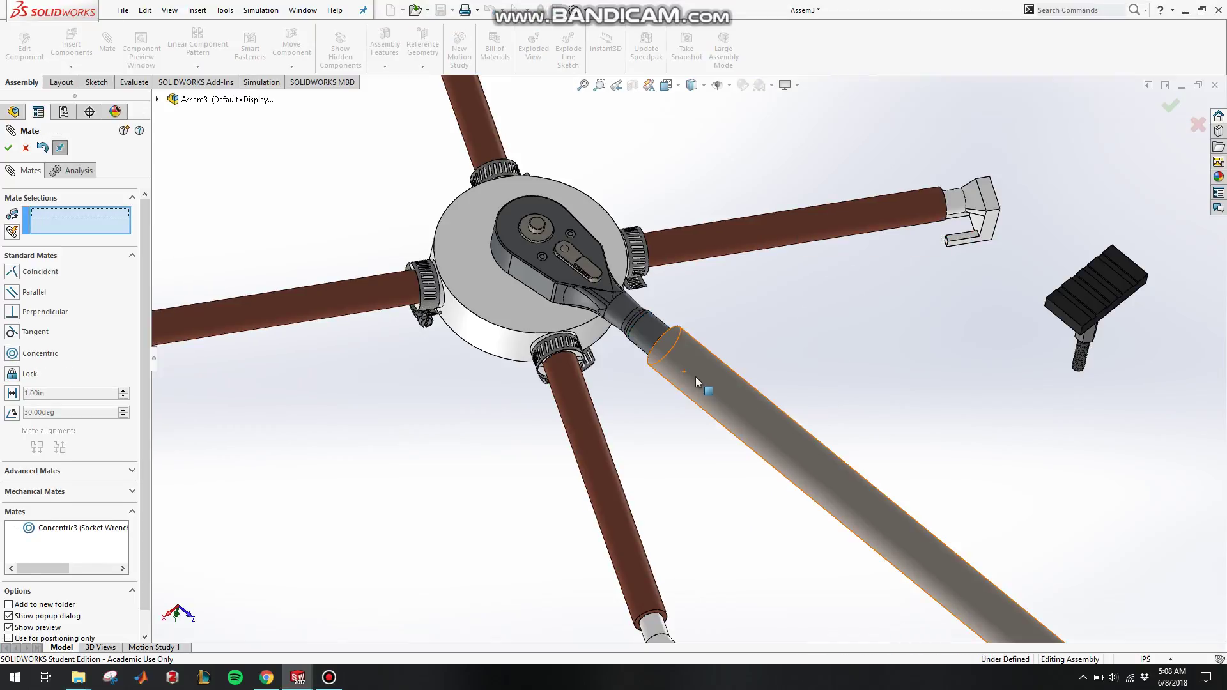
# Slide the lever arm over the wrench handle's end and fix it to the wrench casing with a lock mate
pyautogui.moveTo(662, 351)
pyautogui.mouseDown()
pyautogui.moveTo(683, 364)
pyautogui.moveTo(669, 354)
pyautogui.mouseUp()
pyautogui.click(620, 313)
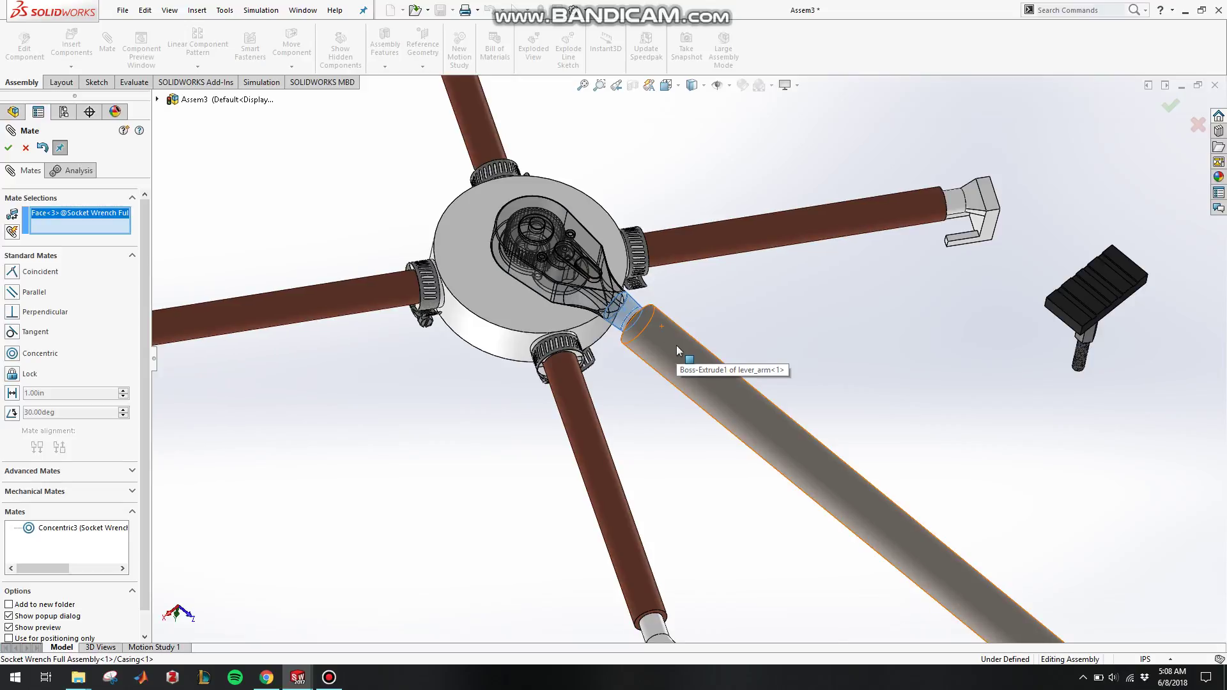
pyautogui.click(664, 370)
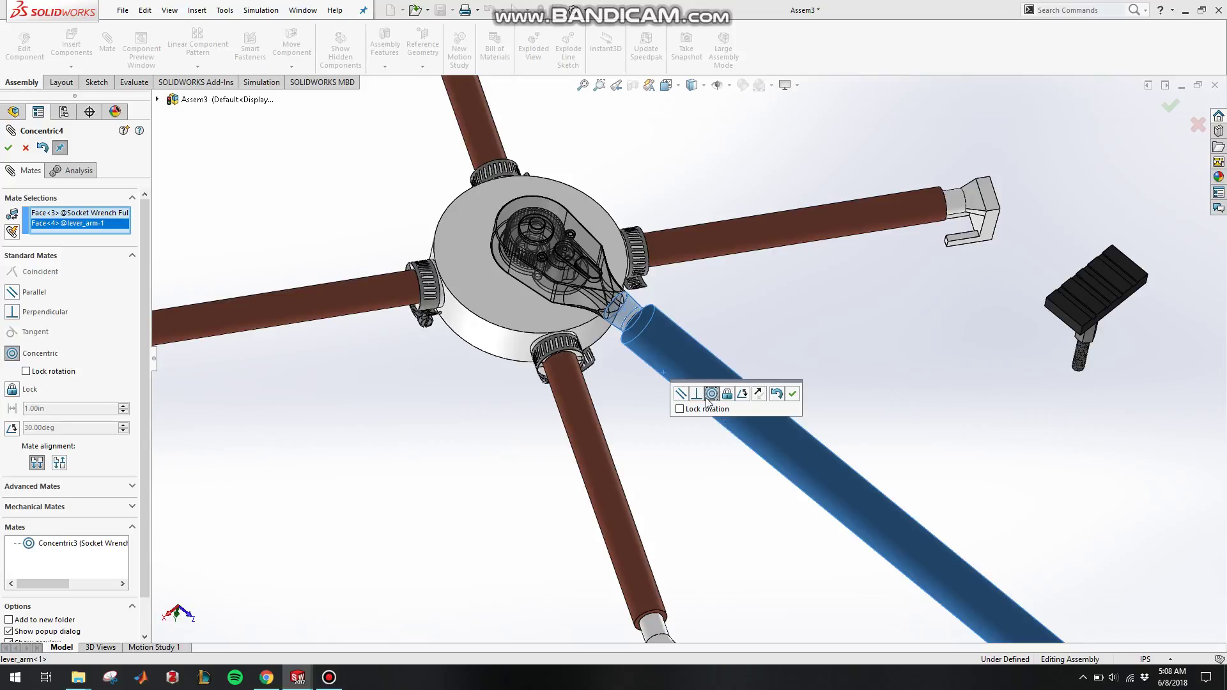
pyautogui.click(21, 386)
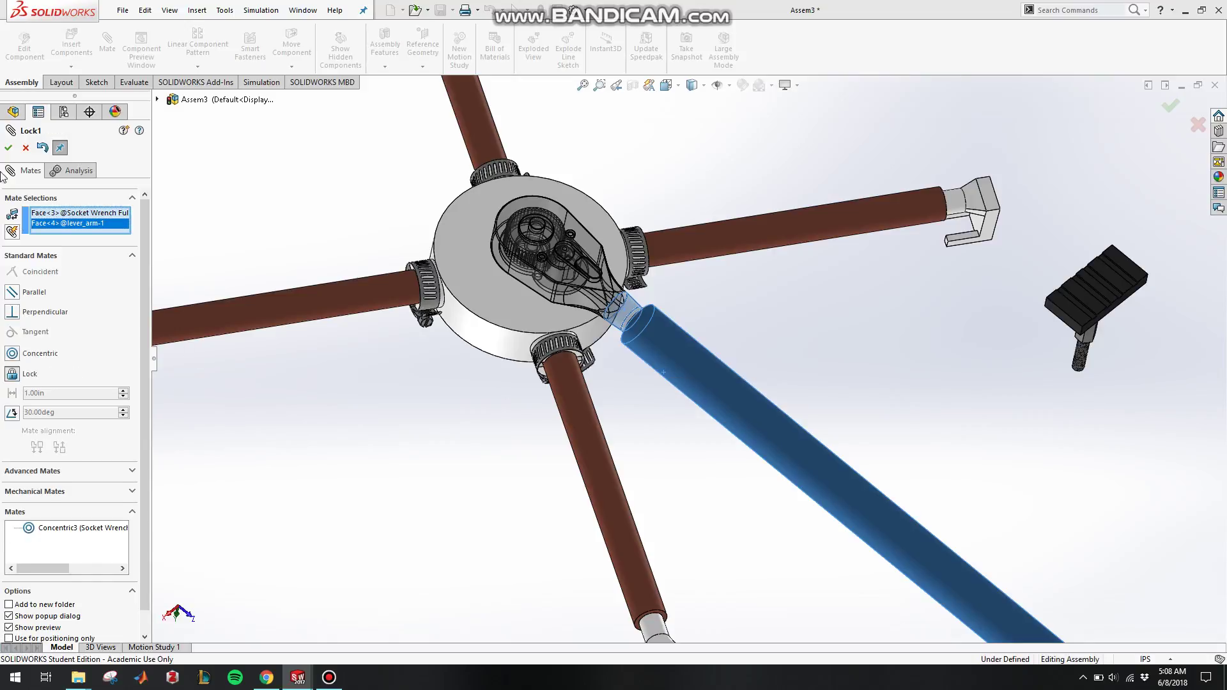
pyautogui.click(8, 148)
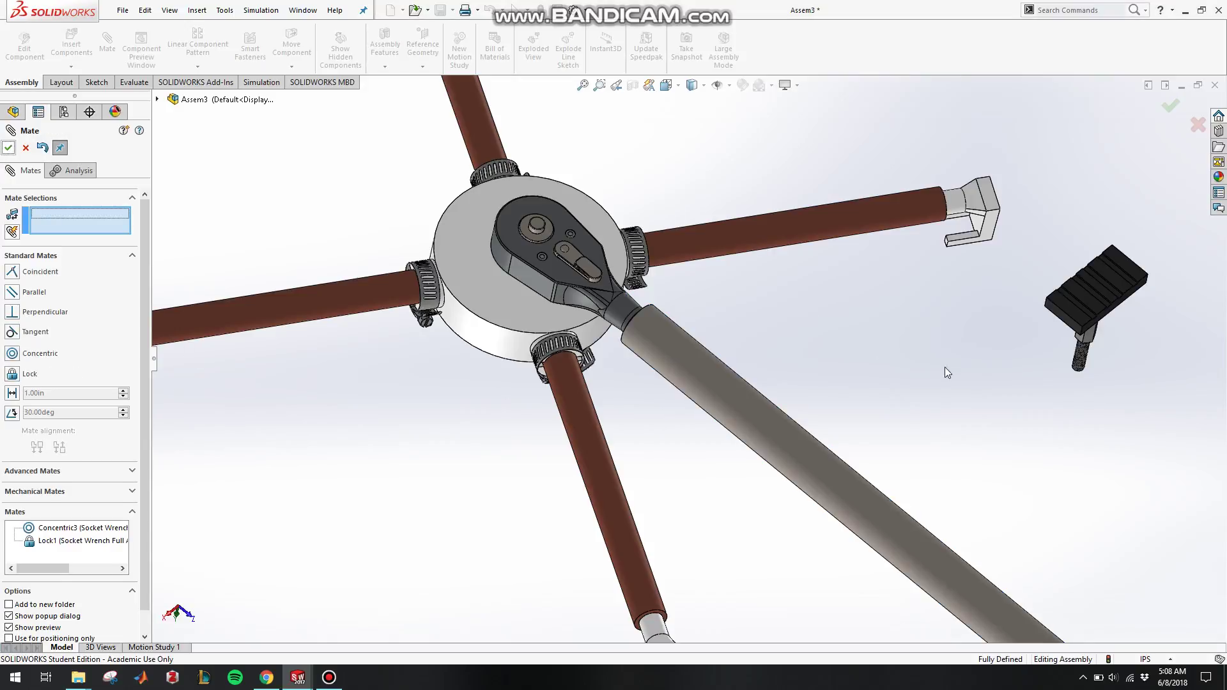
# Move the pad assembly across to the other side of the lever arm, beside the base plate's rods
pyautogui.moveTo(830, 339)
pyautogui.mouseDown(button='middle')
pyautogui.moveTo(811, 191)
pyautogui.moveTo(707, 128)
pyautogui.moveTo(821, 205)
pyautogui.moveTo(846, 349)
pyautogui.mouseUp(button='middle')
pyautogui.scroll(-3, 689, 358)
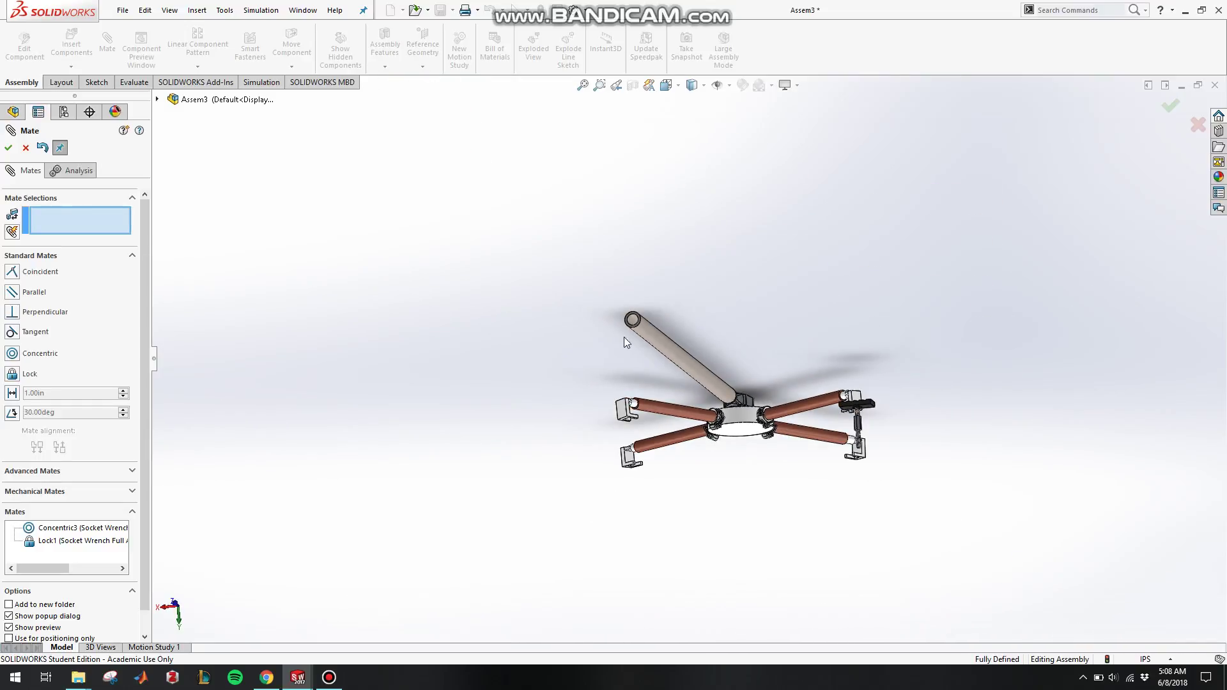
pyautogui.scroll(3, 671, 350)
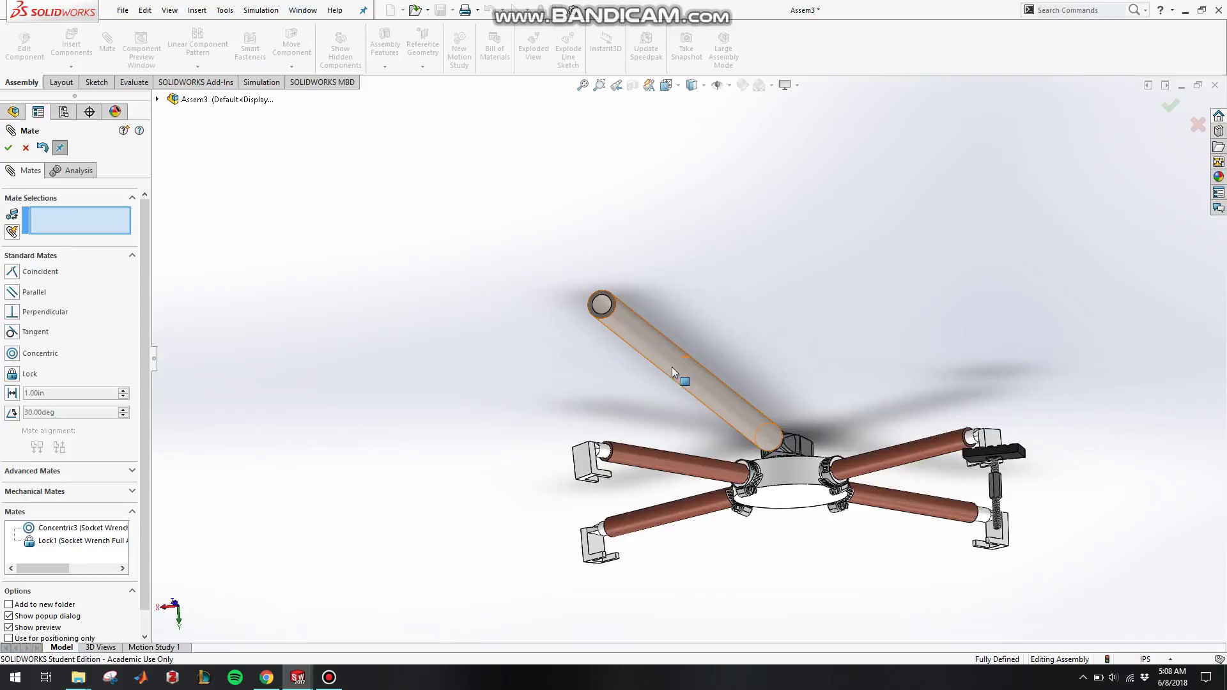
pyautogui.moveTo(673, 367); pyautogui.dragTo(932, 488, button='middle')
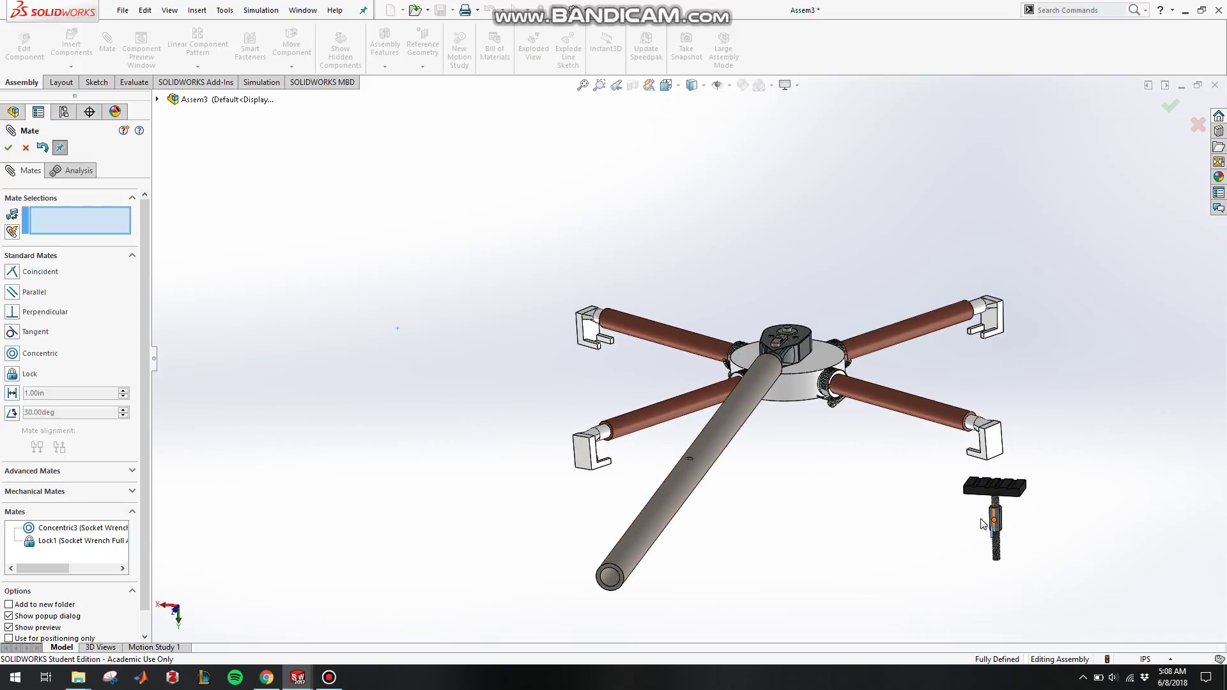
pyautogui.moveTo(995, 521); pyautogui.dragTo(540, 391)
pyautogui.scroll(3, 616, 417)
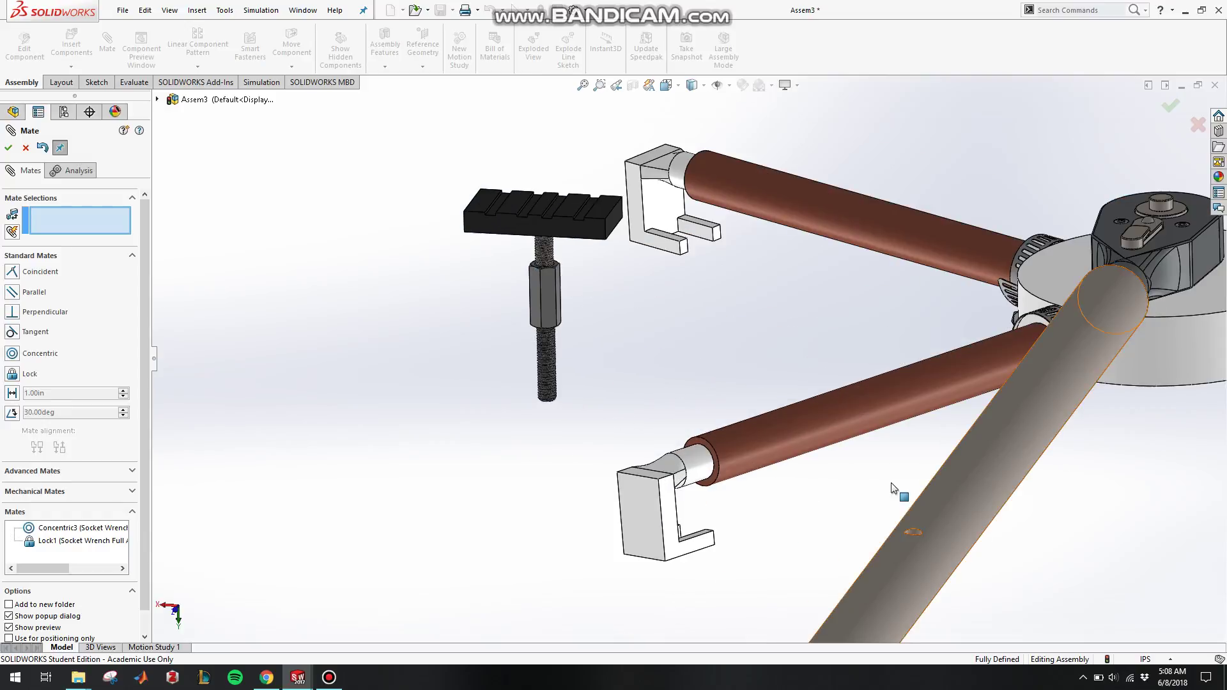
# Add a concentric mate between the small hole in the lever arm's side and the end of the pad's threaded rod
pyautogui.scroll(-3, 894, 488)
pyautogui.moveTo(907, 538); pyautogui.dragTo(904, 619, button='middle')
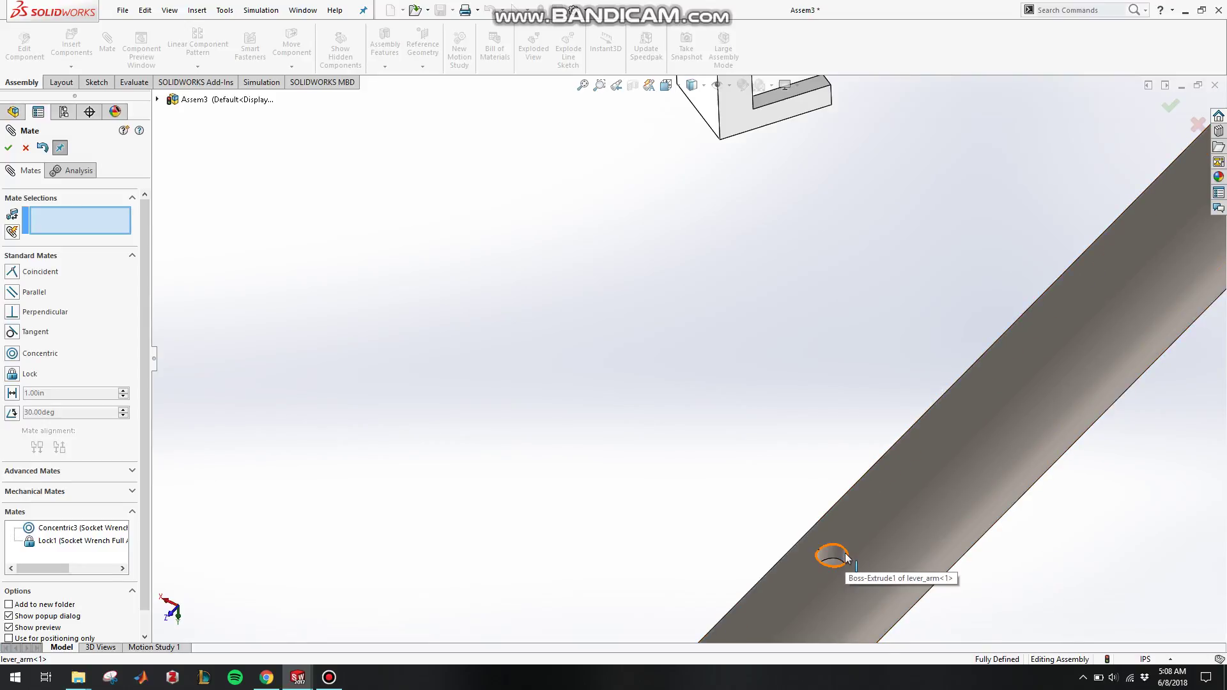
pyautogui.scroll(3, 824, 543)
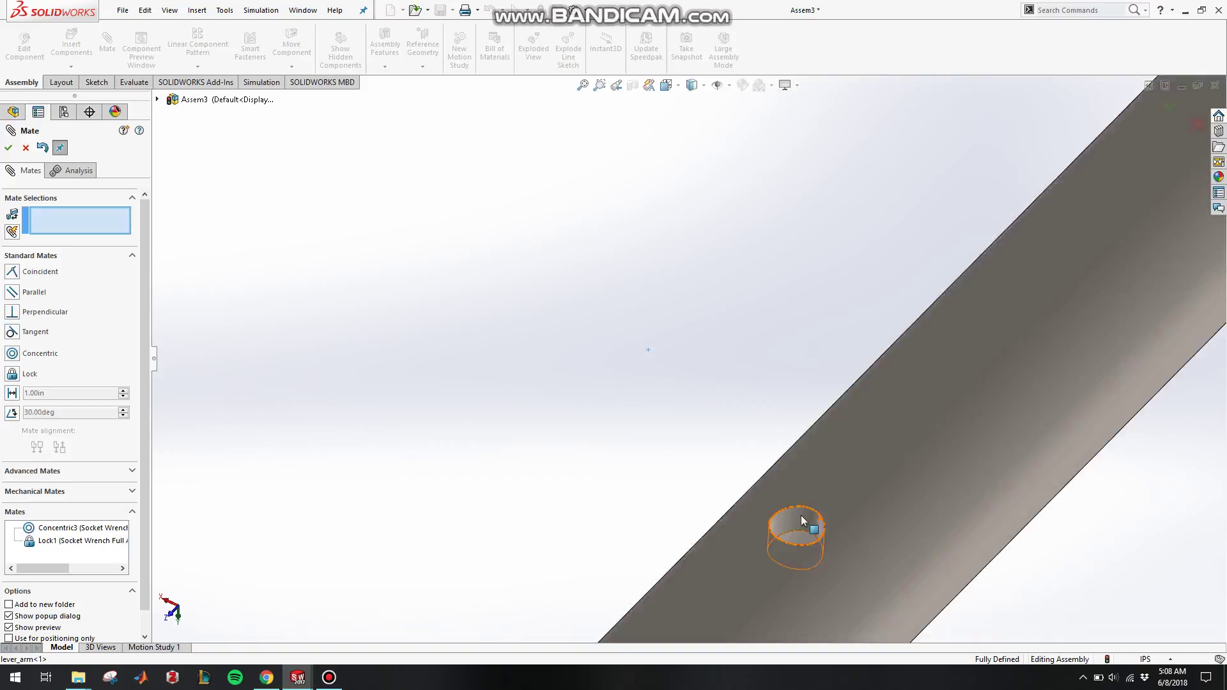
pyautogui.click(799, 516)
pyautogui.scroll(-5, 741, 403)
pyautogui.scroll(6, 629, 204)
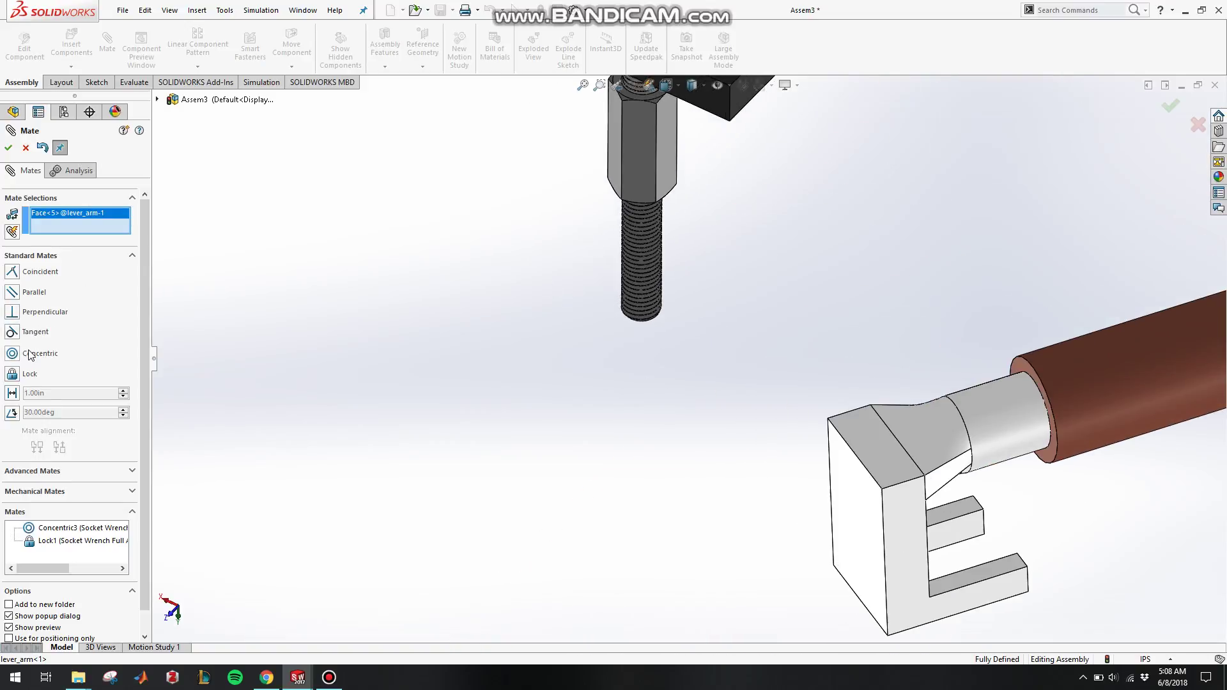
pyautogui.scroll(4, 628, 297)
pyautogui.scroll(2, 646, 278)
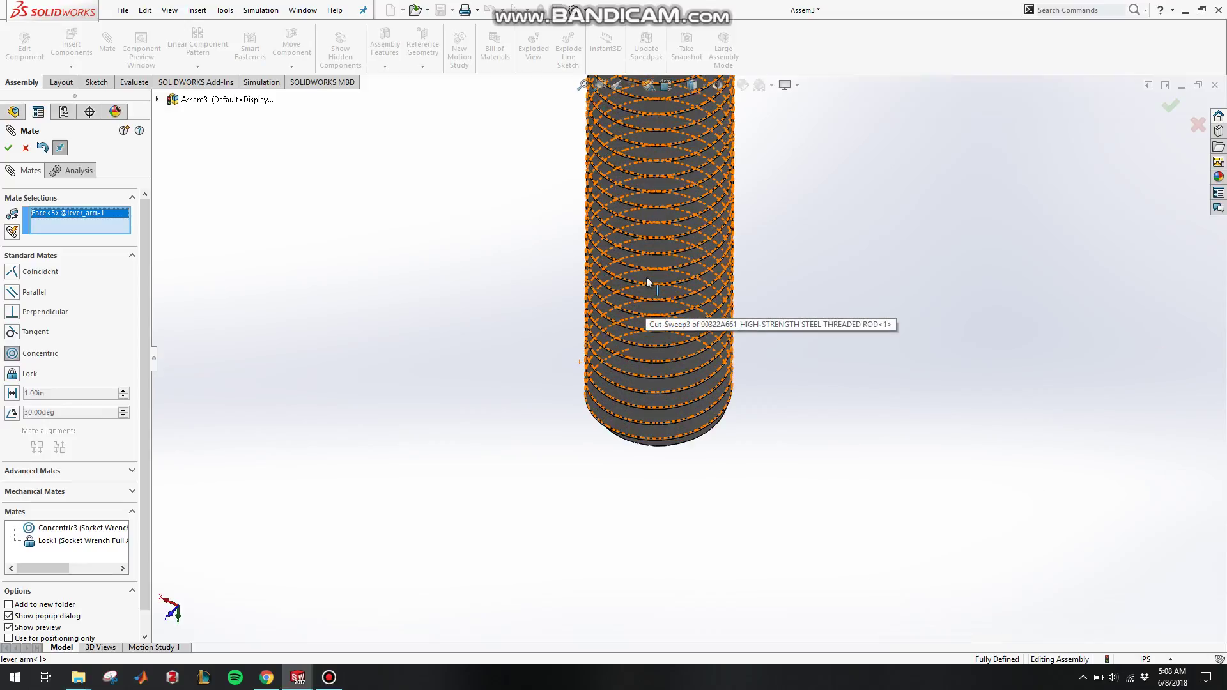
pyautogui.scroll(2, 646, 277)
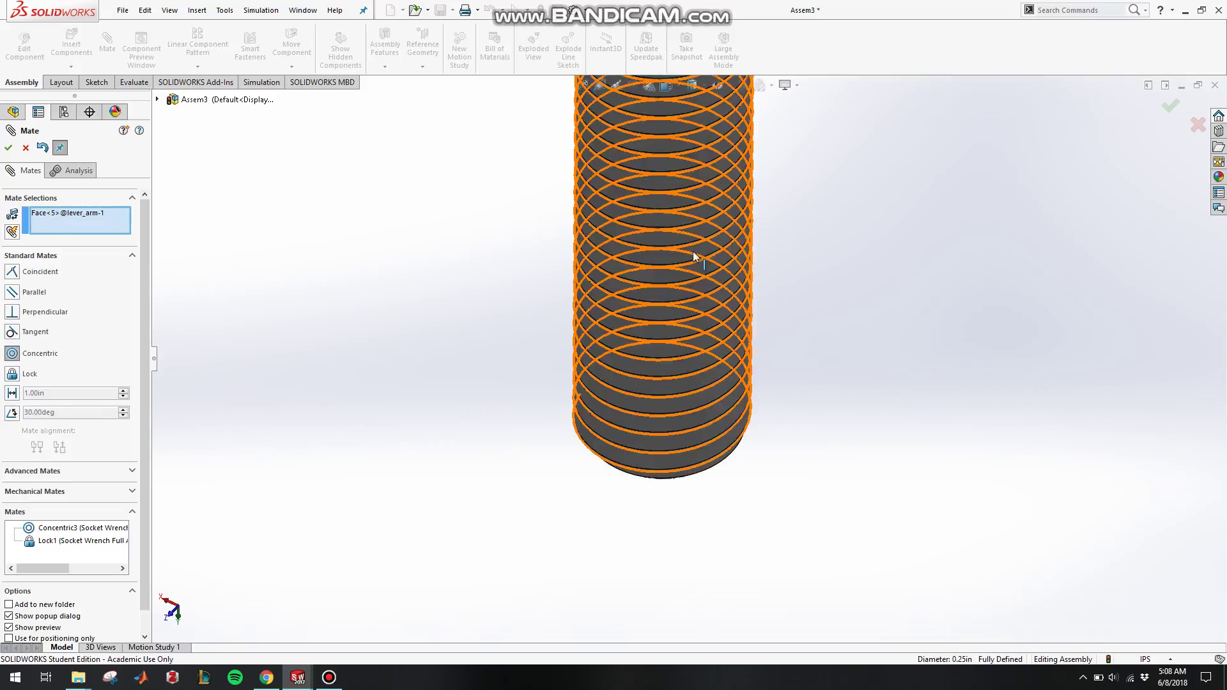
pyautogui.middleClick(665, 301)
pyautogui.moveTo(665, 301); pyautogui.dragTo(661, 279, button='middle')
pyautogui.scroll(-1, 664, 281)
pyautogui.moveTo(819, 381); pyautogui.dragTo(831, 426, button='middle')
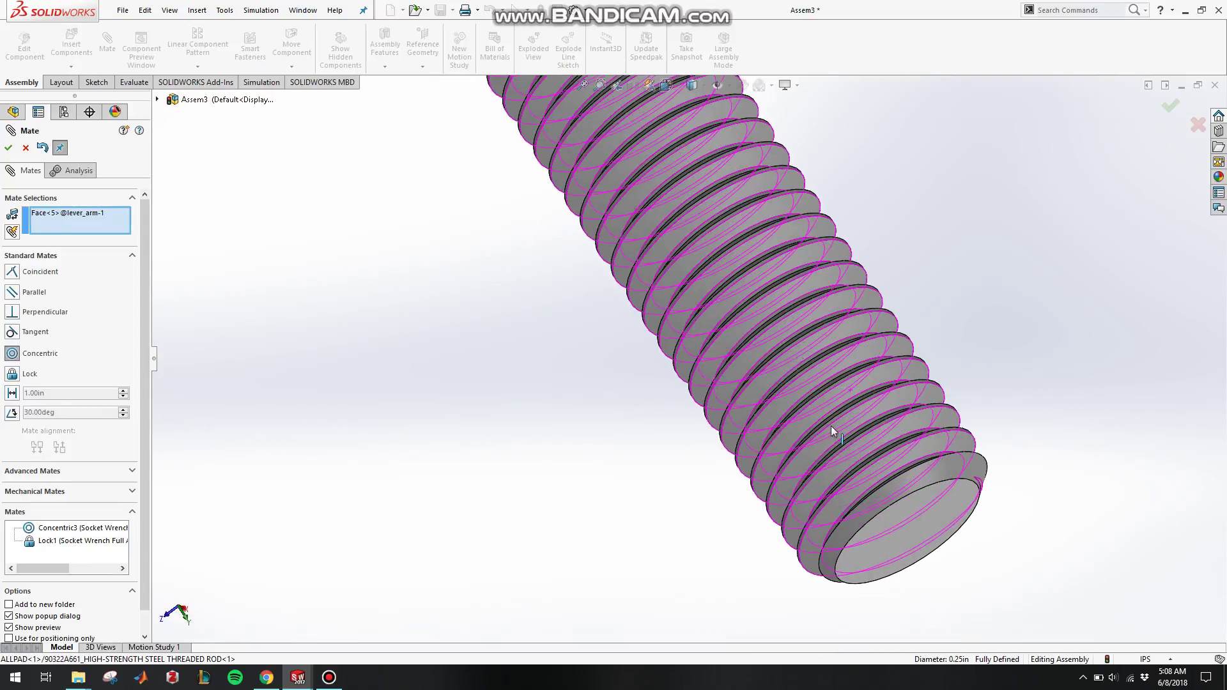
pyautogui.click(878, 509)
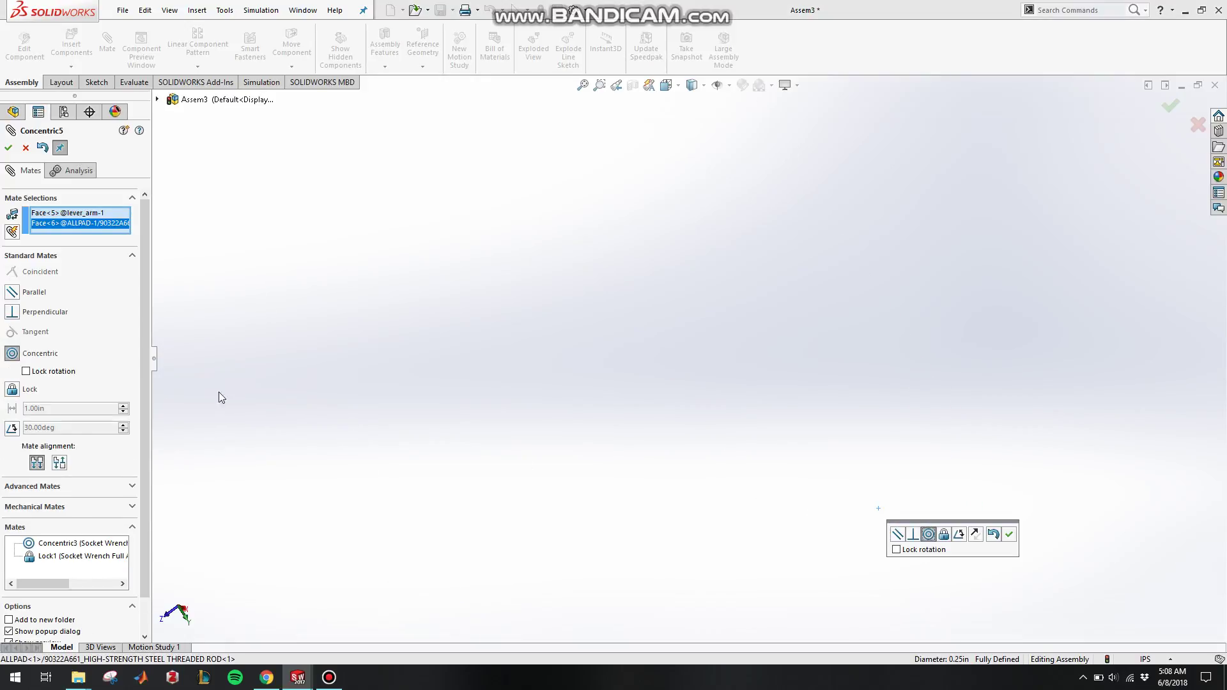
pyautogui.scroll(6, 761, 428)
pyautogui.scroll(-8, 464, 385)
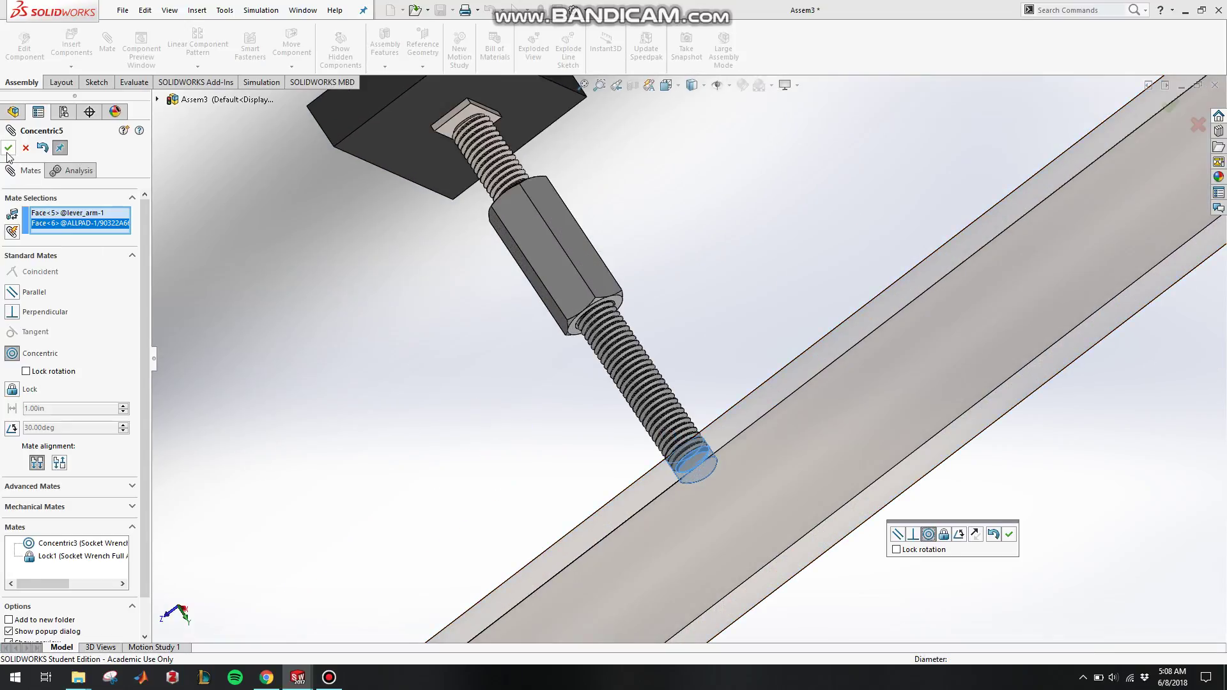
pyautogui.click(8, 147)
# Turn and slide the pad assembly along the hole's axis to set its position on the lever arm
pyautogui.moveTo(611, 341); pyautogui.dragTo(640, 340)
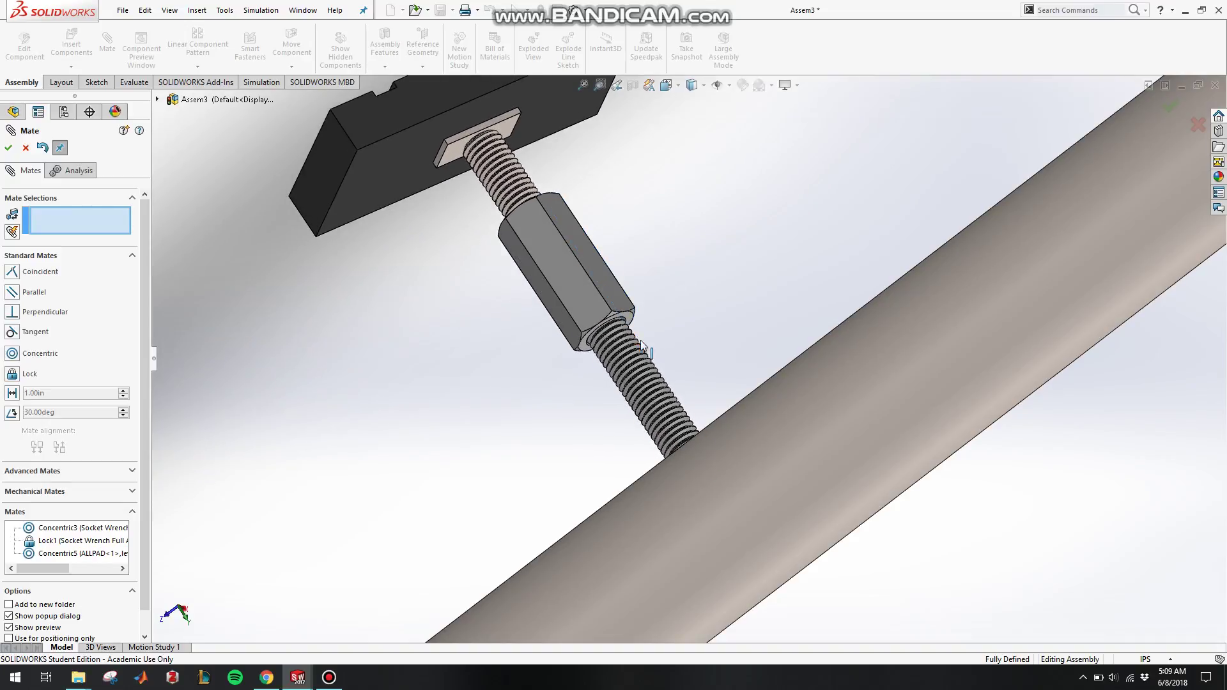
pyautogui.moveTo(640, 340); pyautogui.dragTo(767, 416, button='middle')
pyautogui.moveTo(618, 335); pyautogui.dragTo(684, 331)
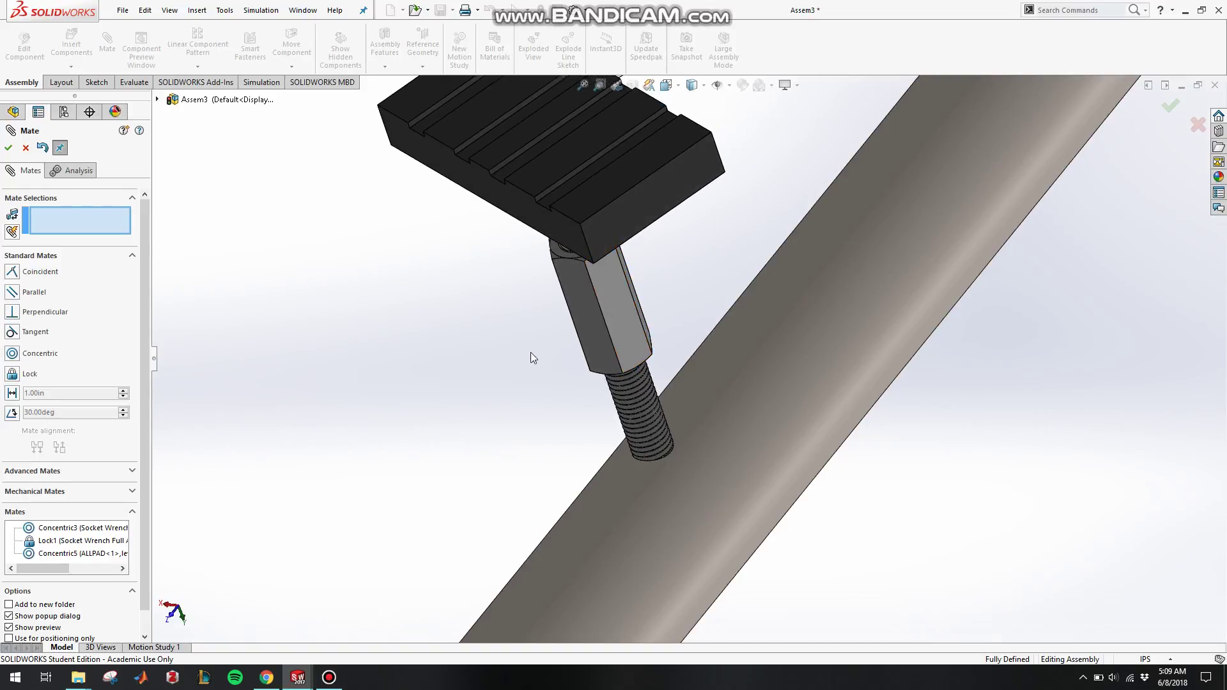
pyautogui.moveTo(634, 211)
pyautogui.mouseDown()
pyautogui.moveTo(652, 199)
pyautogui.moveTo(645, 216)
pyautogui.mouseUp()
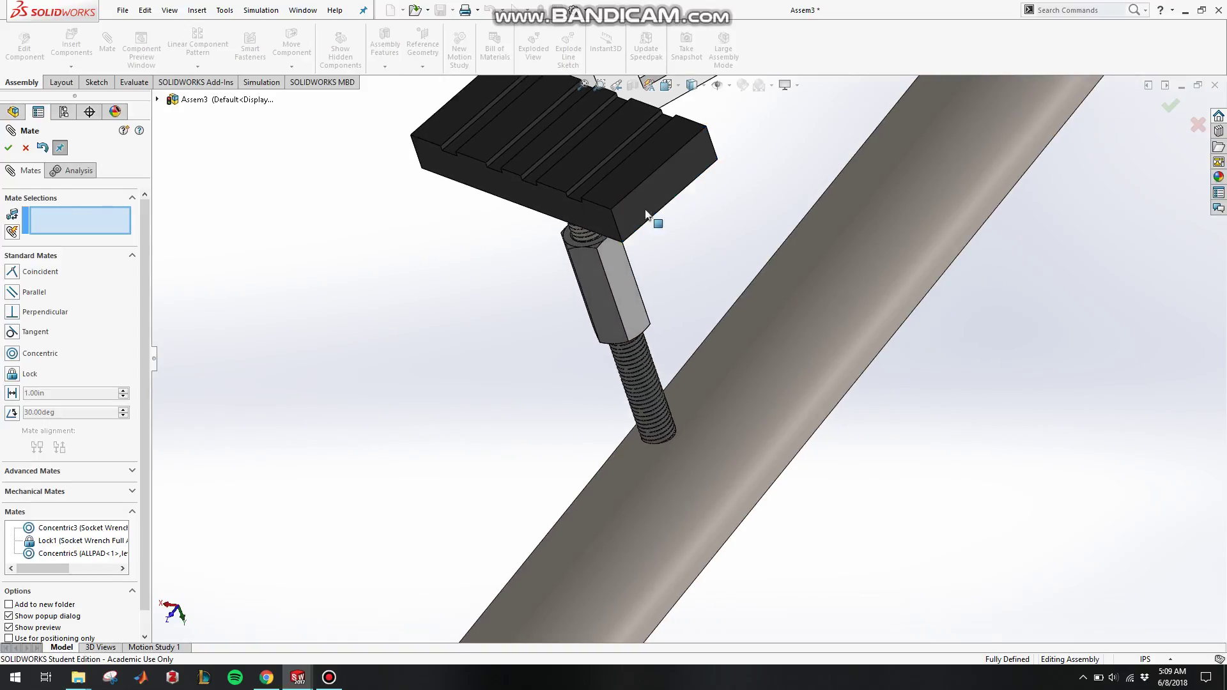
# Add a lock mate between the pad's threaded rod and the lever arm's outer face, then finish mating
pyautogui.click(639, 390)
pyautogui.click(768, 404)
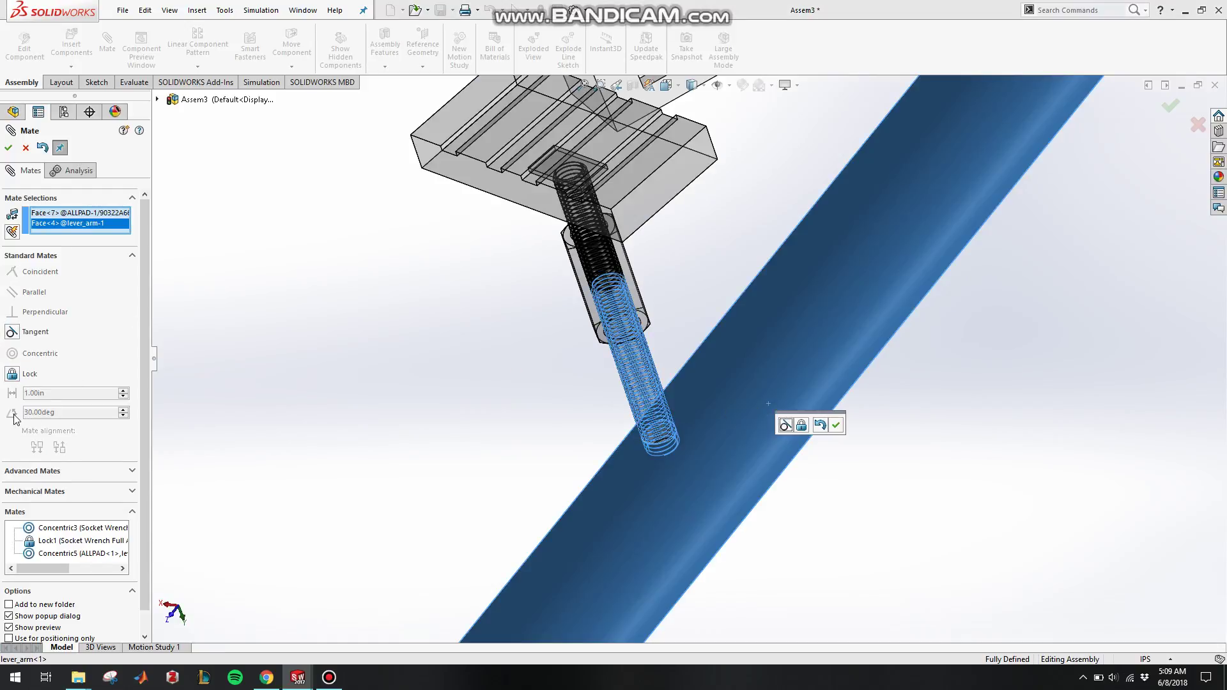
pyautogui.click(11, 374)
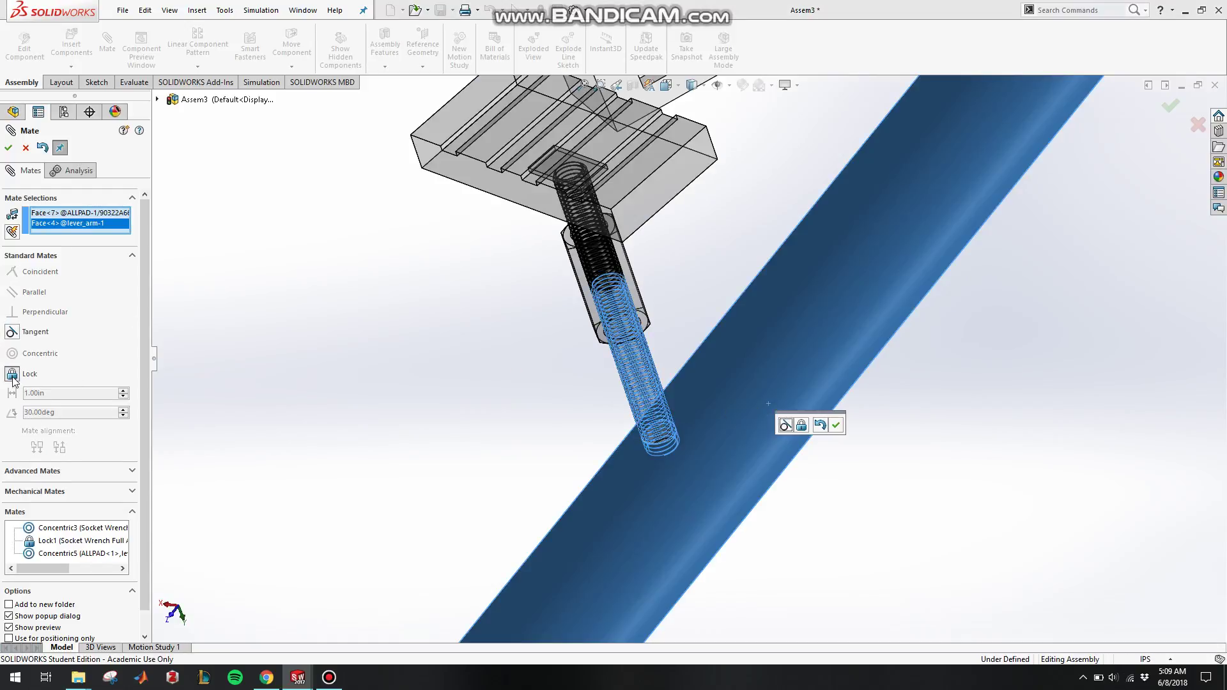
pyautogui.click(8, 147)
pyautogui.click(26, 148)
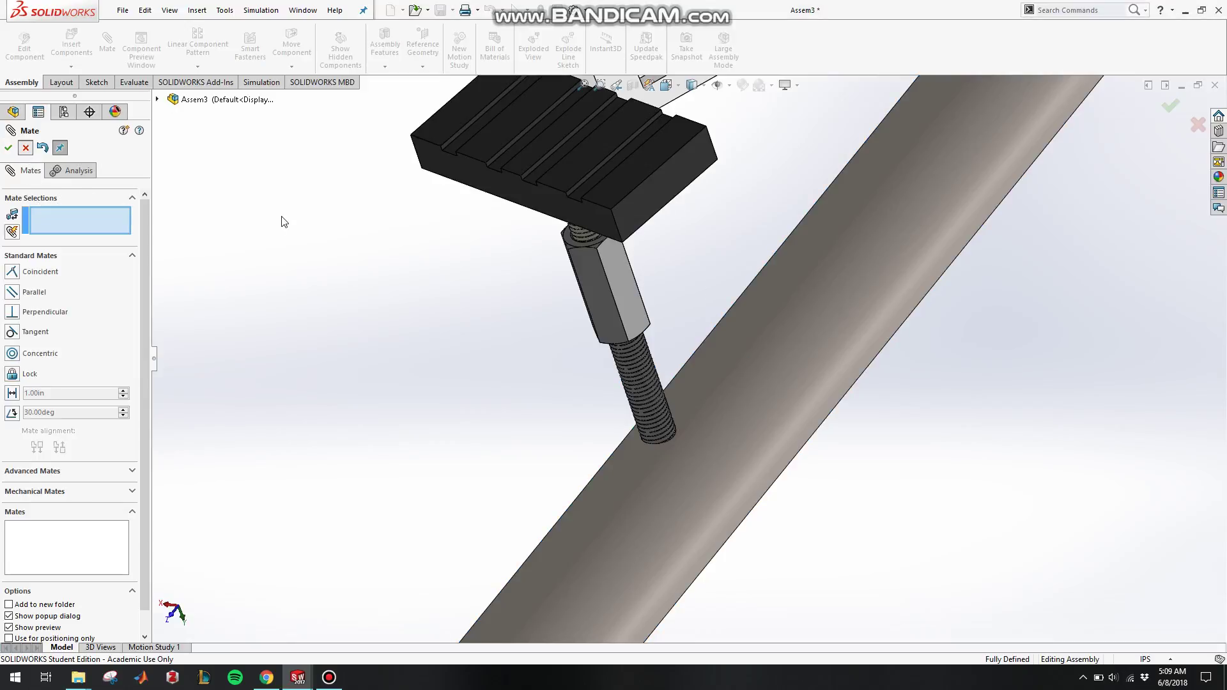
# Examine the whole assembly from above and from below, checking how the lever arm, pad and base plate rods fit together
pyautogui.scroll(7, 687, 357)
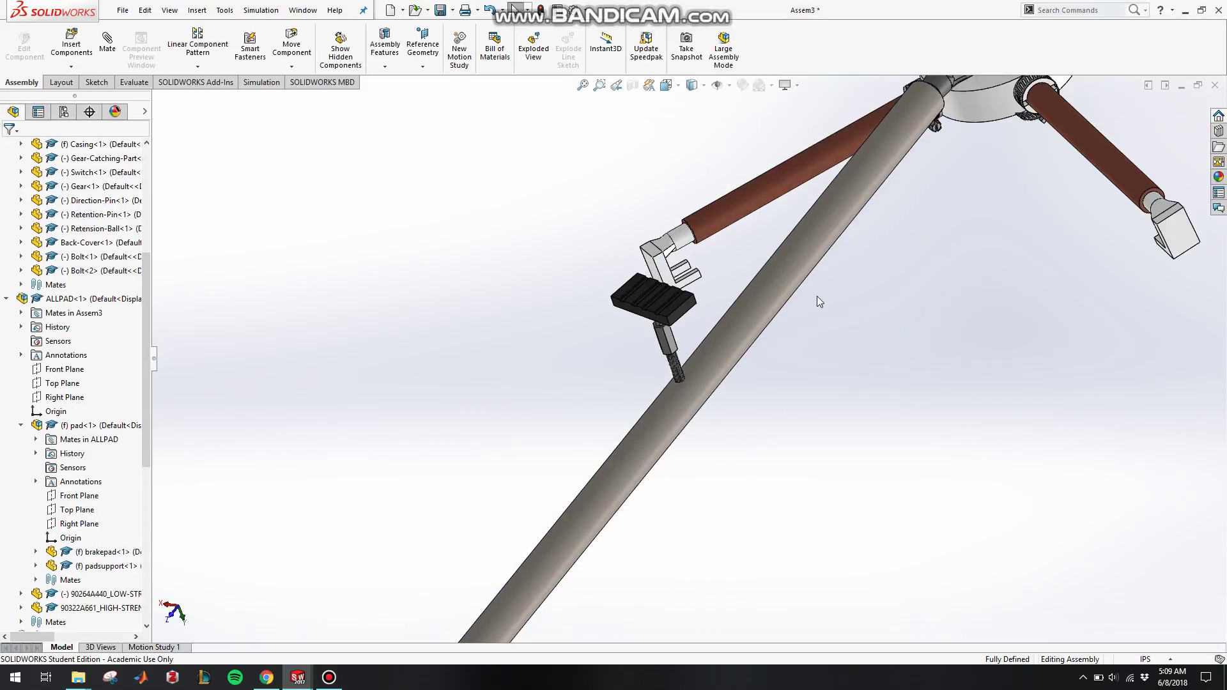
pyautogui.scroll(4, 812, 297)
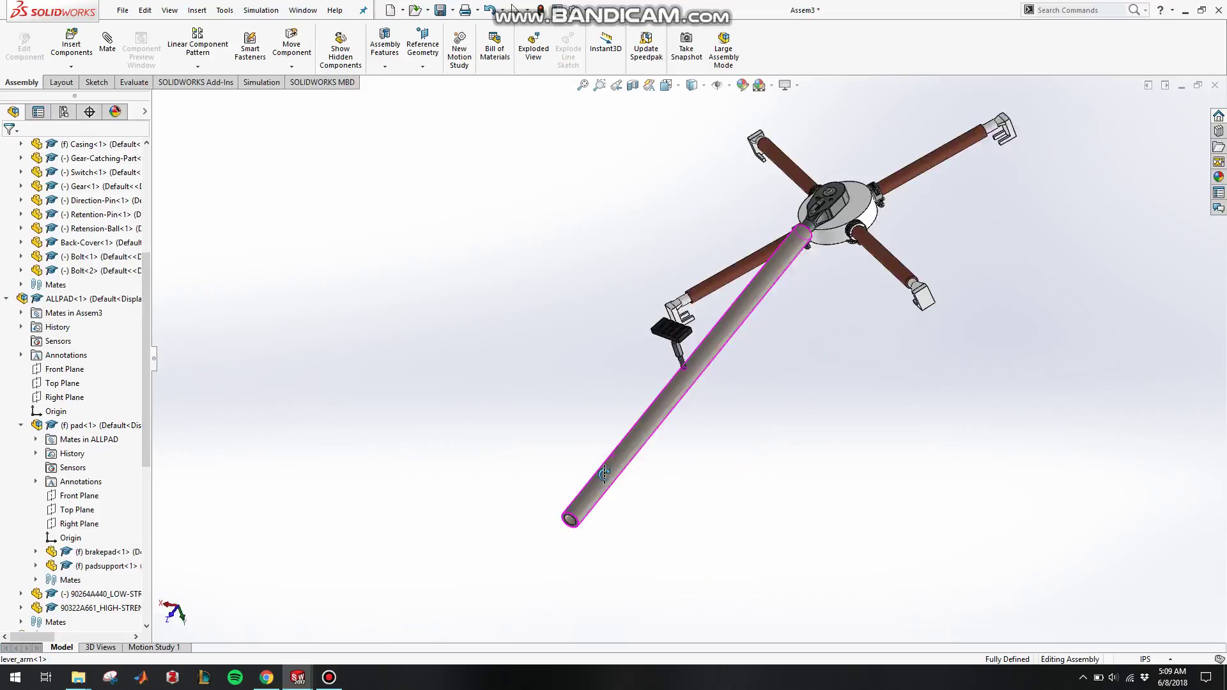
pyautogui.moveTo(604, 473); pyautogui.dragTo(701, 425, button='middle')
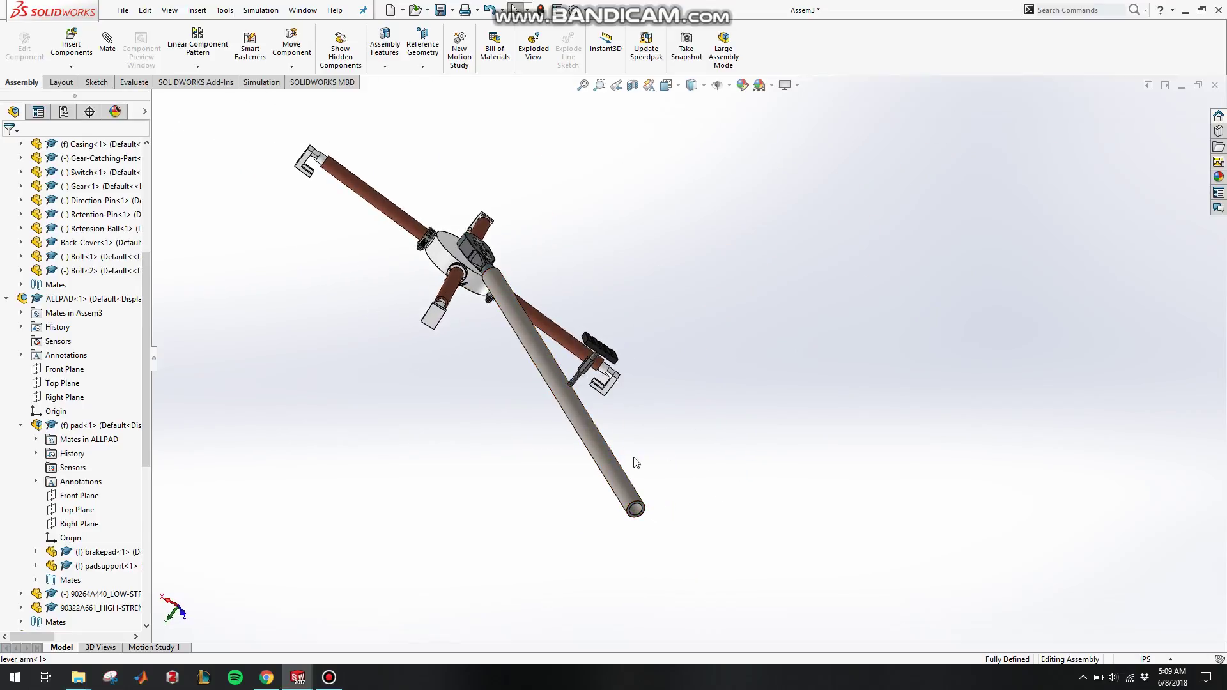
pyautogui.moveTo(635, 462); pyautogui.dragTo(629, 374, button='middle')
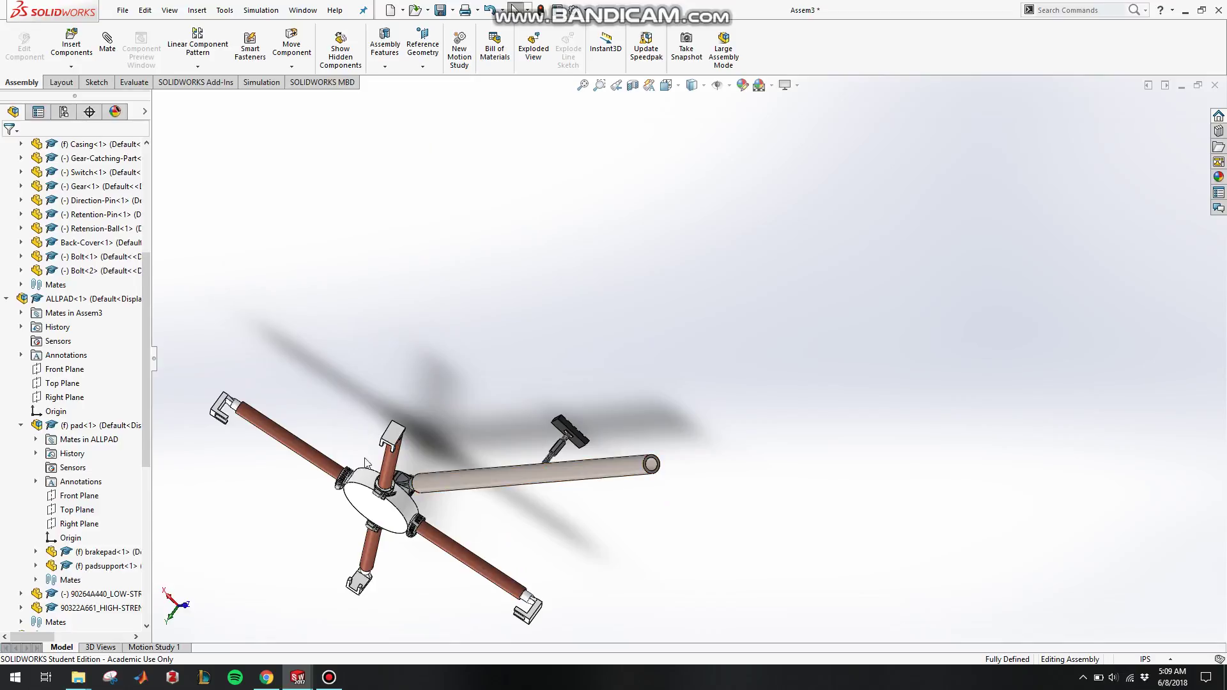
pyautogui.scroll(-3, 390, 476)
pyautogui.scroll(2, 423, 481)
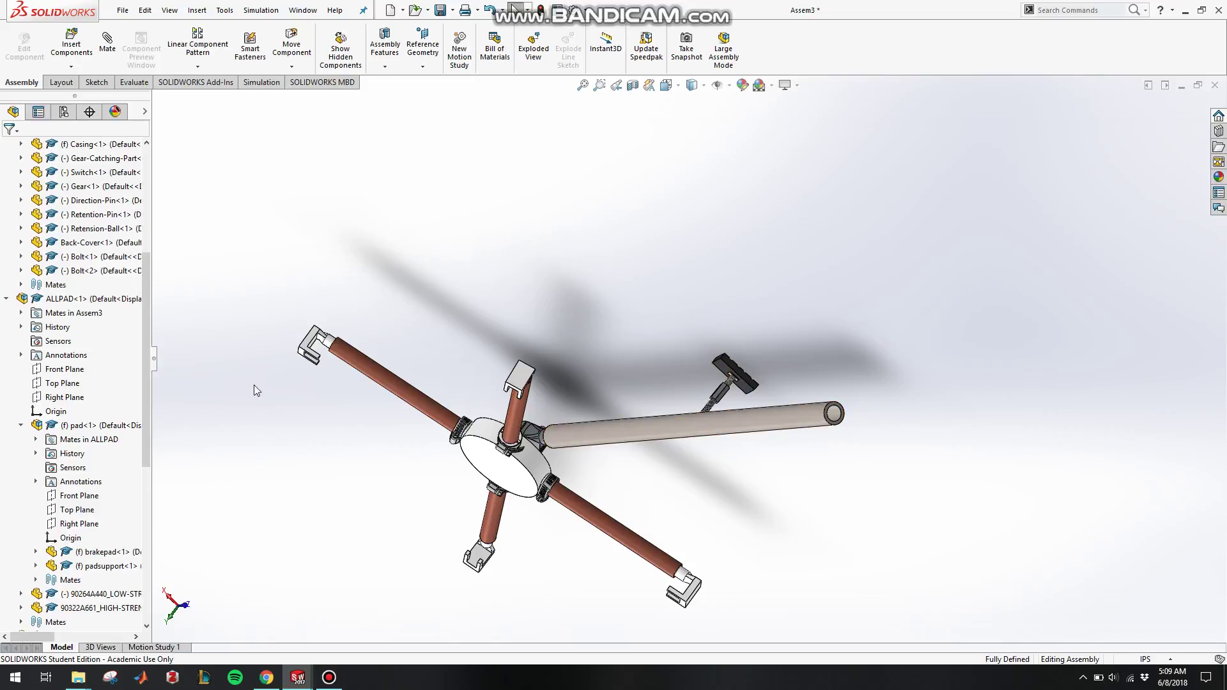
pyautogui.scroll(2, 677, 370)
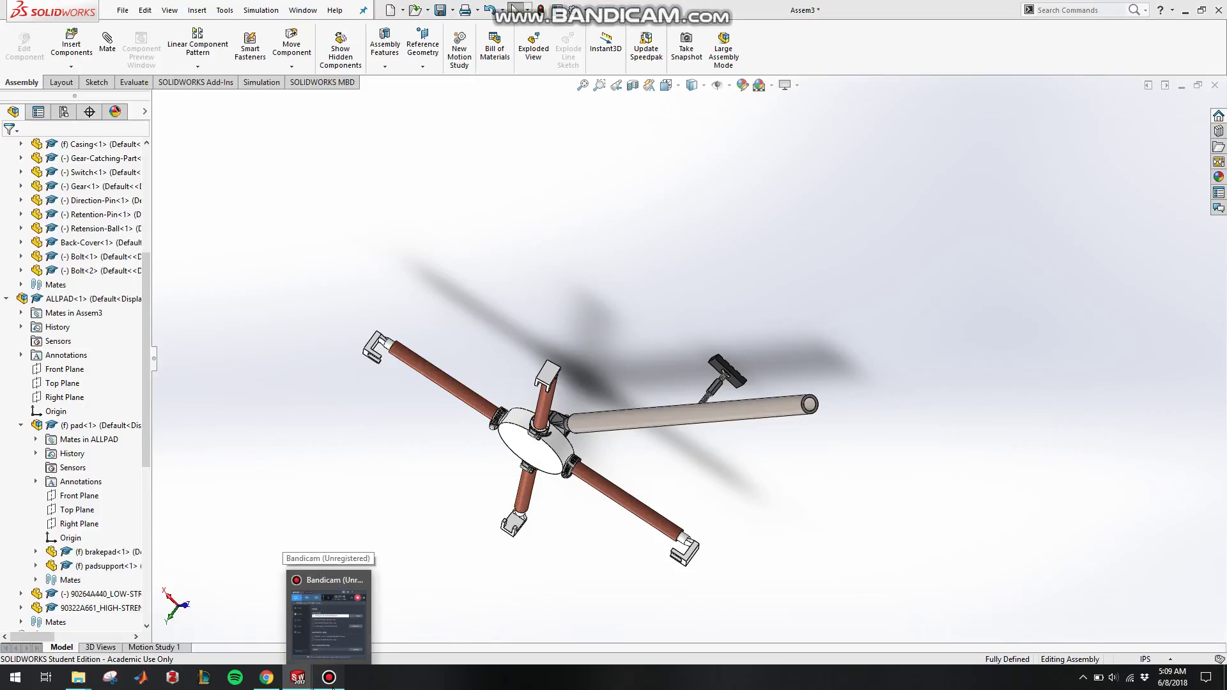
pyautogui.click(337, 610)
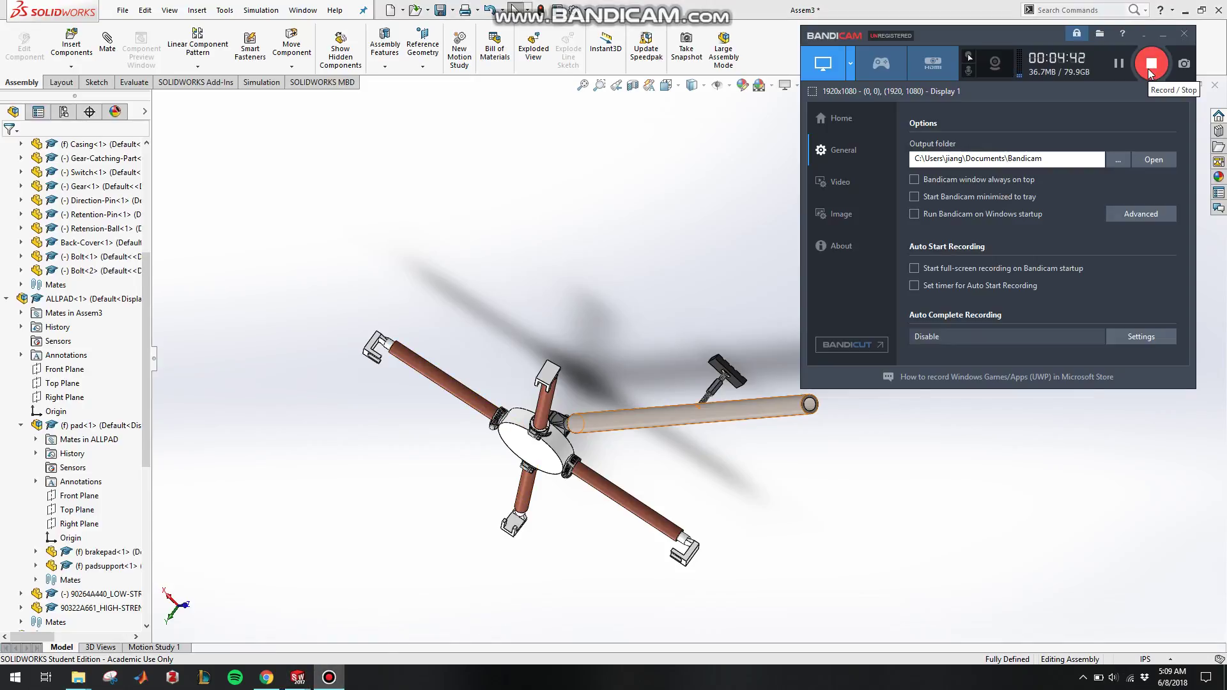